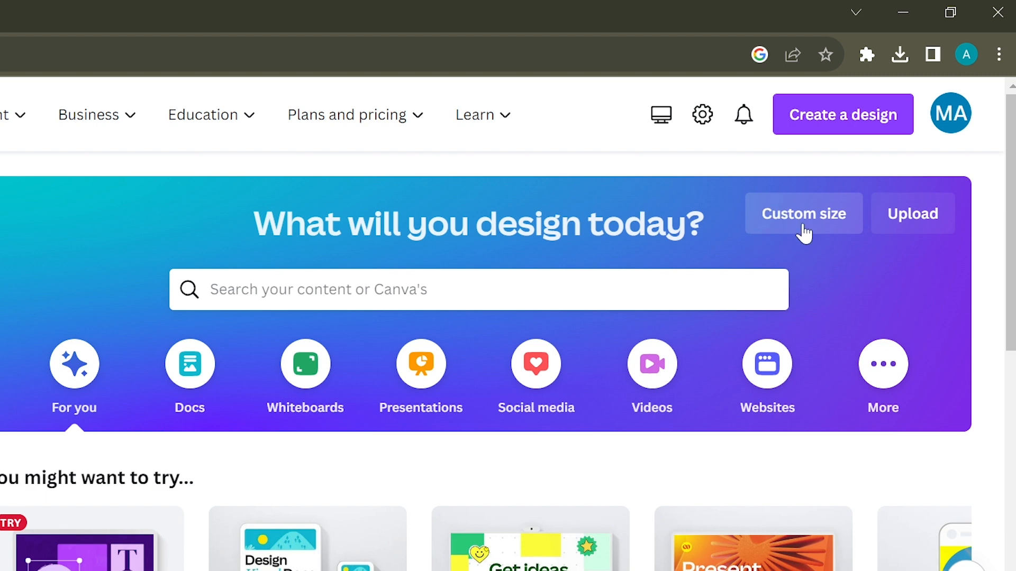
Create a new custom-size design 1920 px wide and 1080 px high, and dismiss the design-sharing pop-ups
{"action": "left_click", "coordinate": [812, 227]}
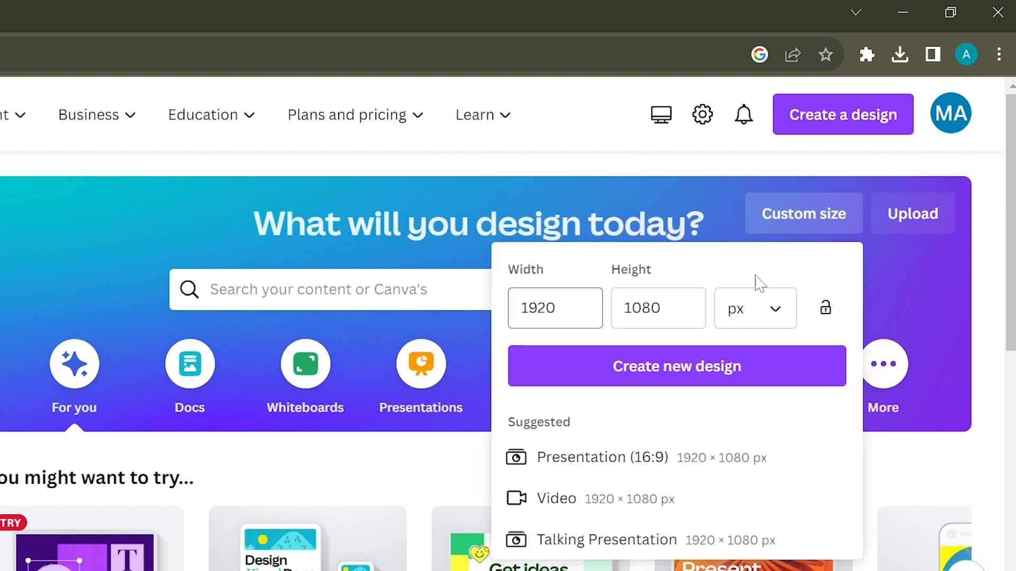
{"action": "key", "text": "ctrl+a"}
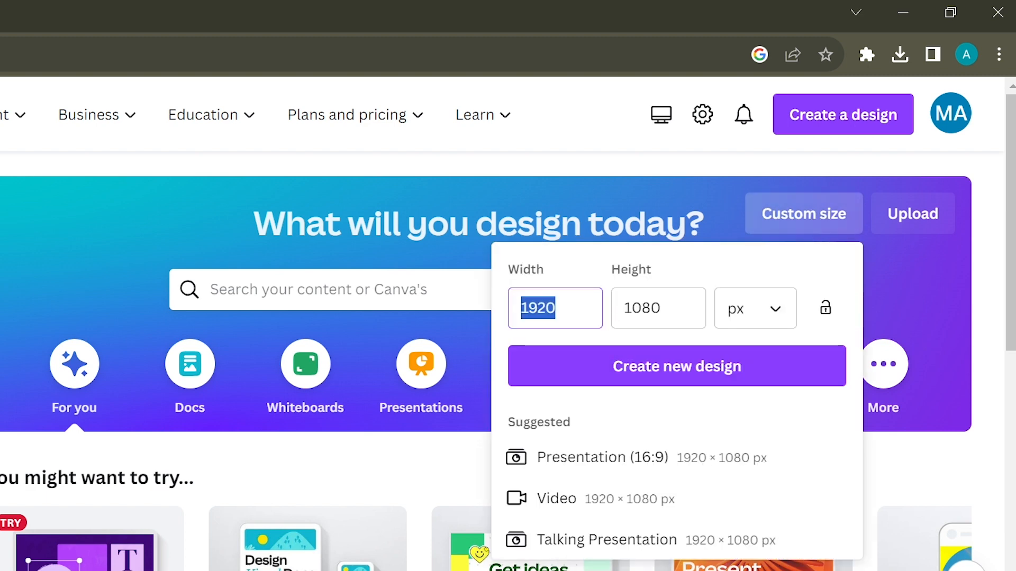
{"action": "key", "text": "BackSpace"}
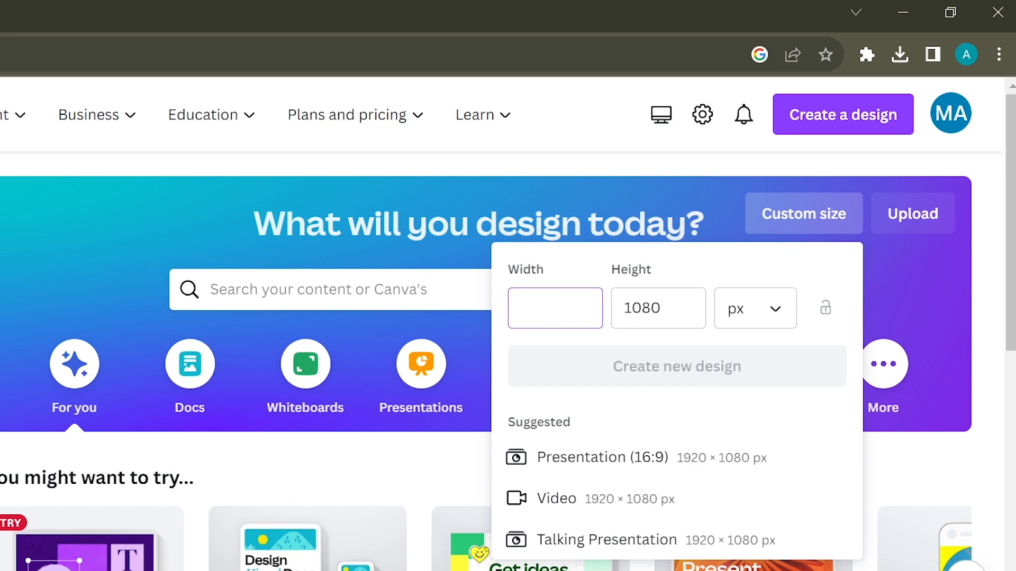
{"action": "type", "text": "1920"}
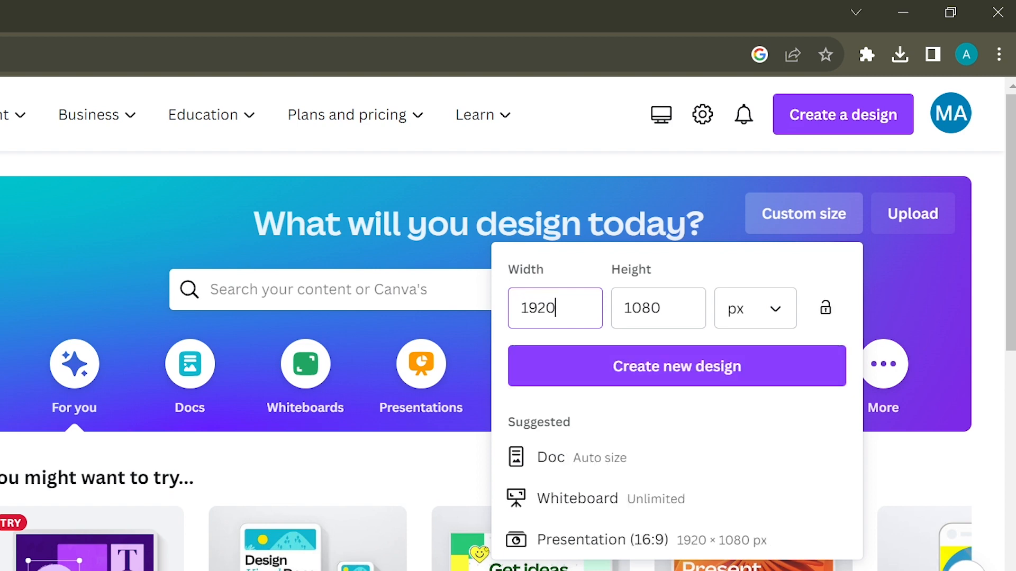
{"action": "key", "text": "Tab"}
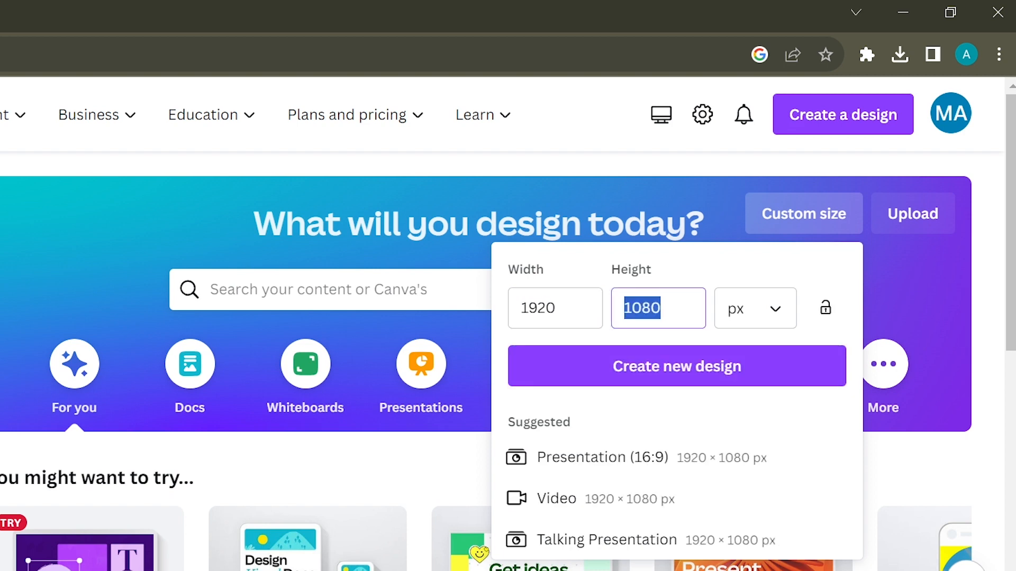
{"action": "key", "text": "BackSpace"}
{"action": "type", "text": "1"}
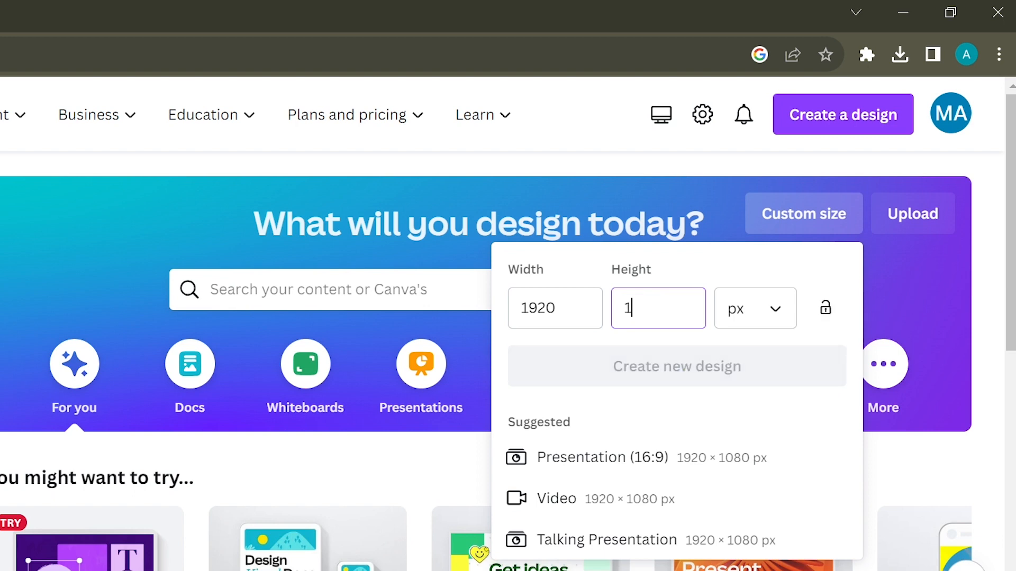
{"action": "type", "text": "080"}
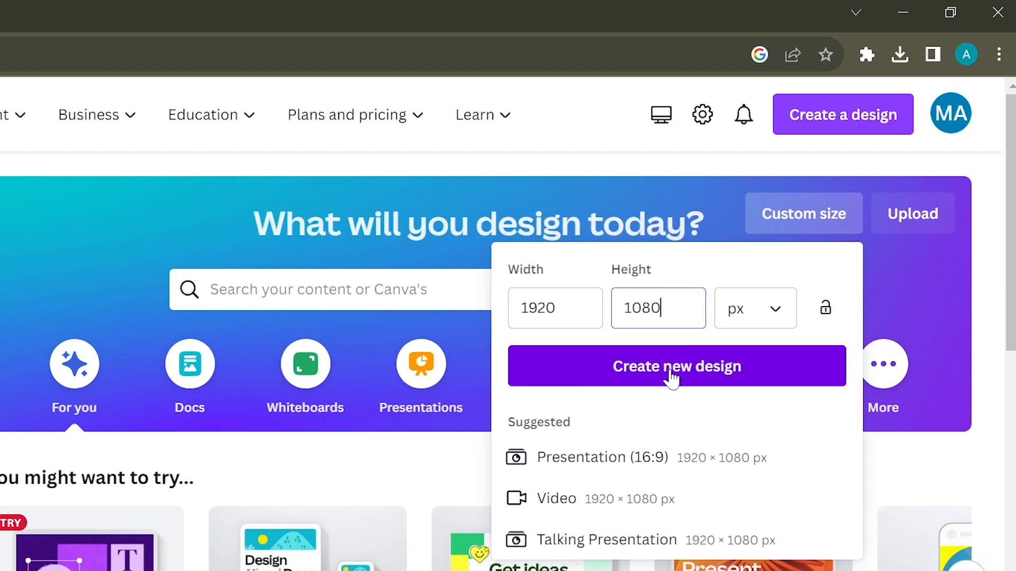
{"action": "left_click", "coordinate": [689, 373]}
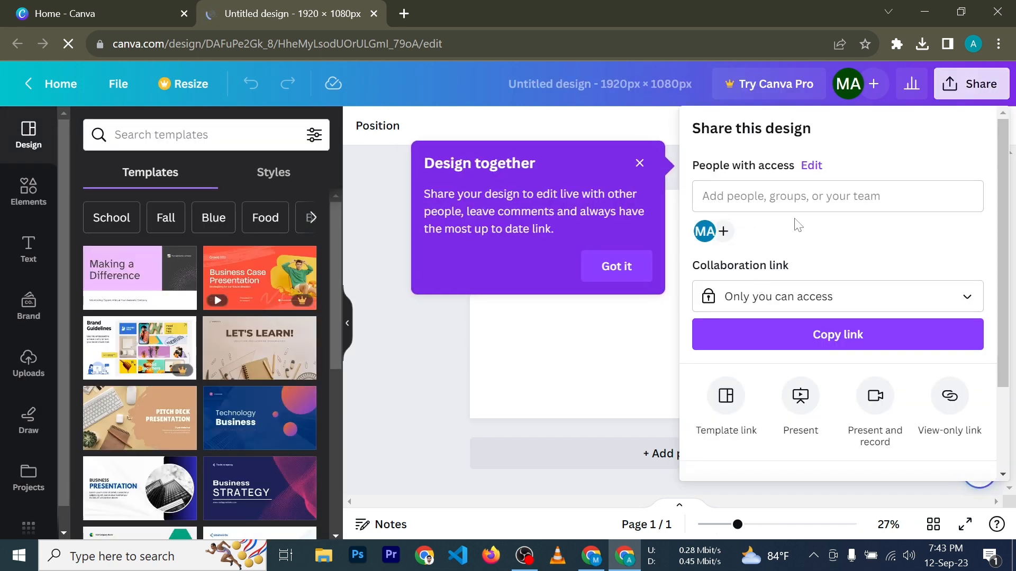
{"action": "left_click", "coordinate": [640, 163]}
{"action": "left_click", "coordinate": [399, 327]}
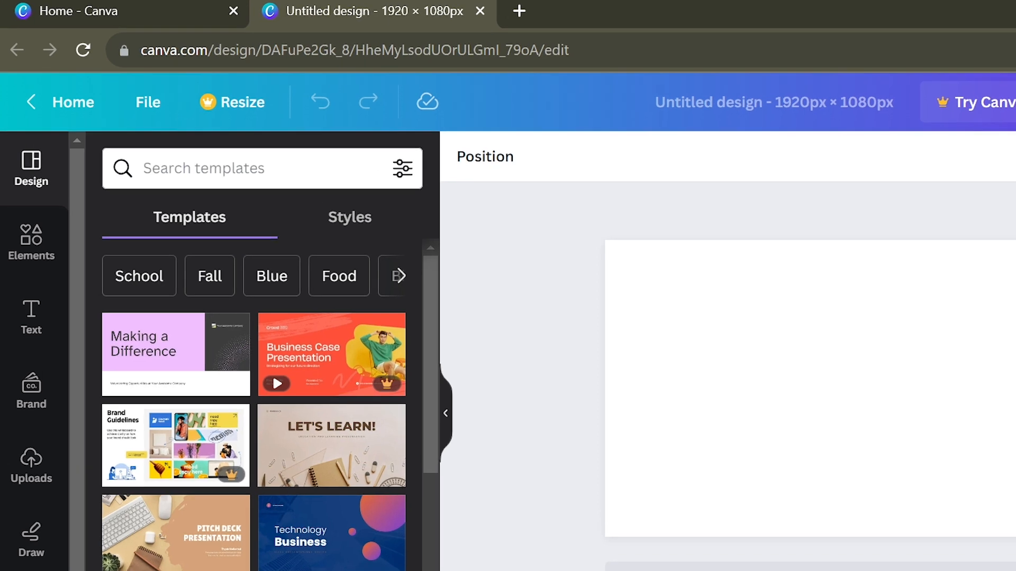
Search the design templates for the suggested term YouTube Thumbnails
{"action": "left_click", "coordinate": [170, 135]}
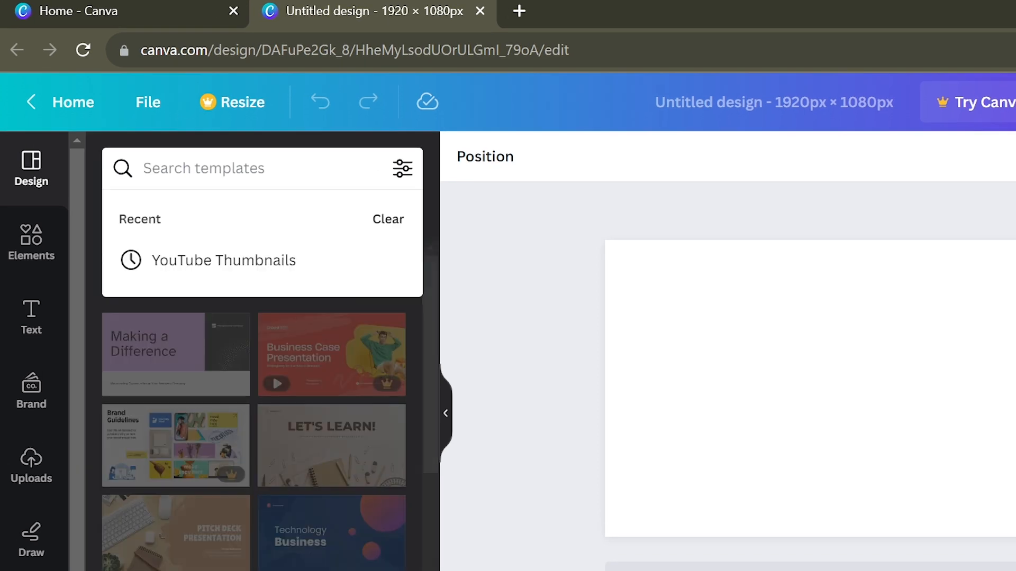
{"action": "key", "text": "Escape"}
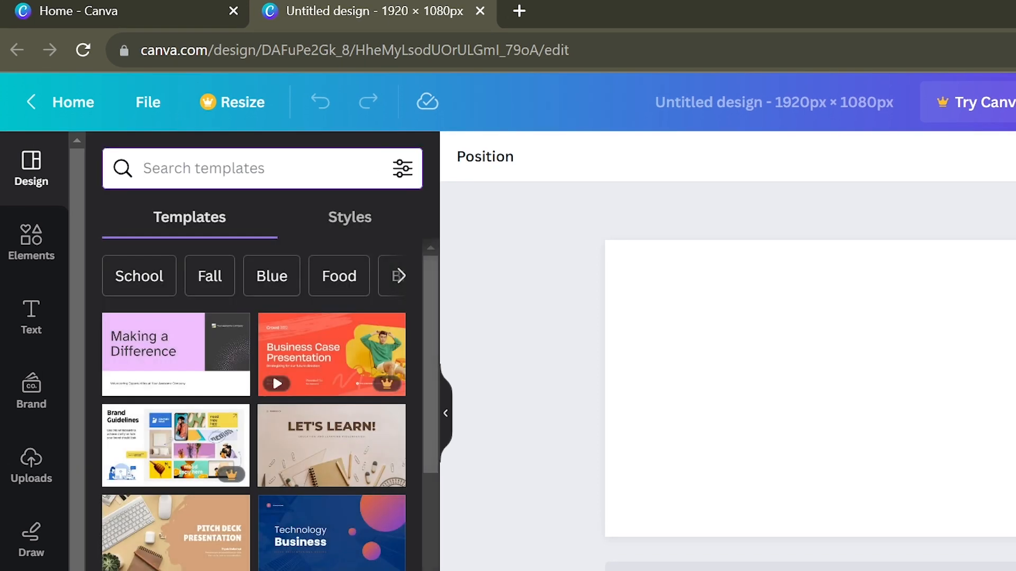
{"action": "type", "text": "youtube"}
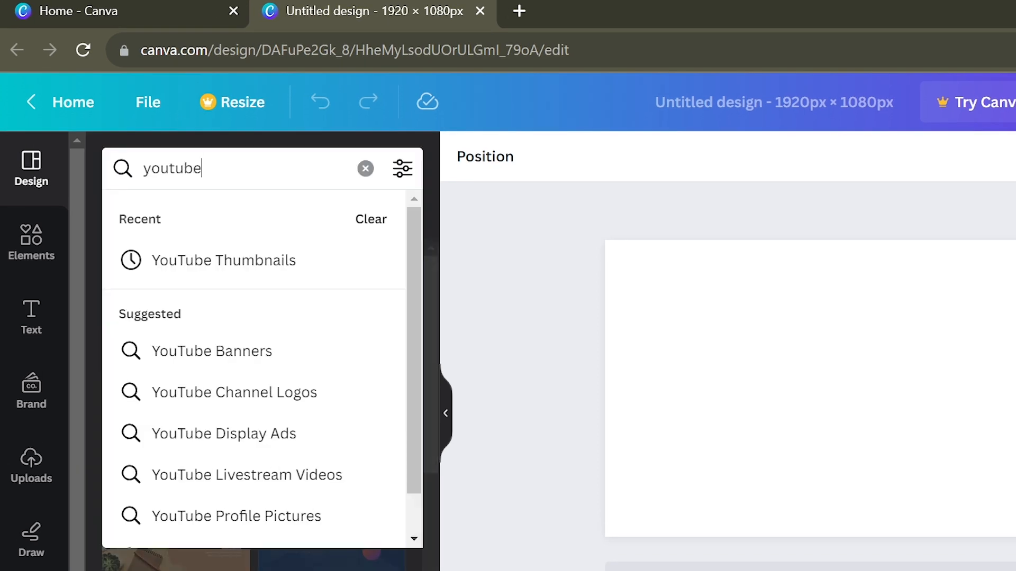
{"action": "type", "text": " thubnail"}
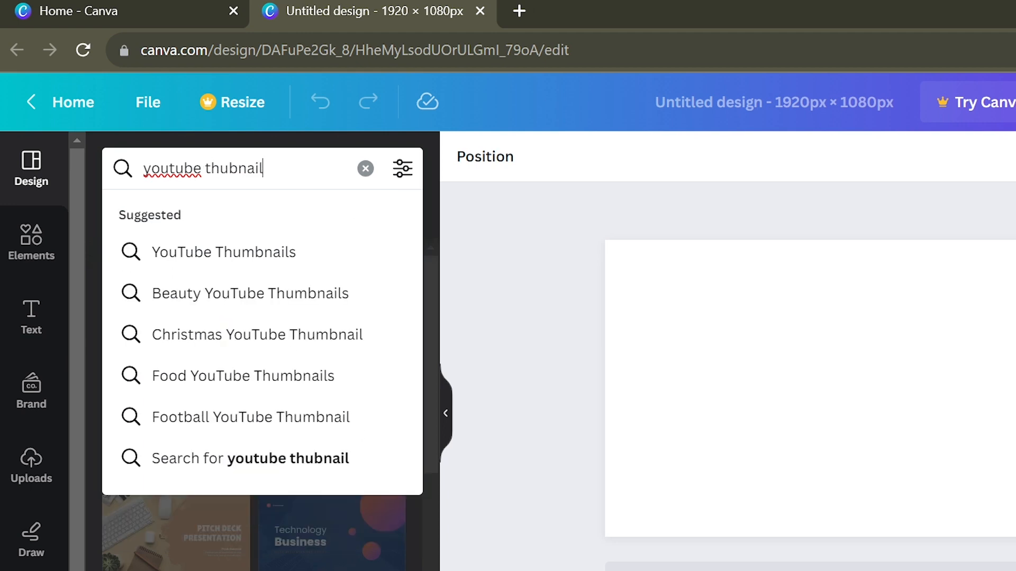
{"action": "type", "text": "s"}
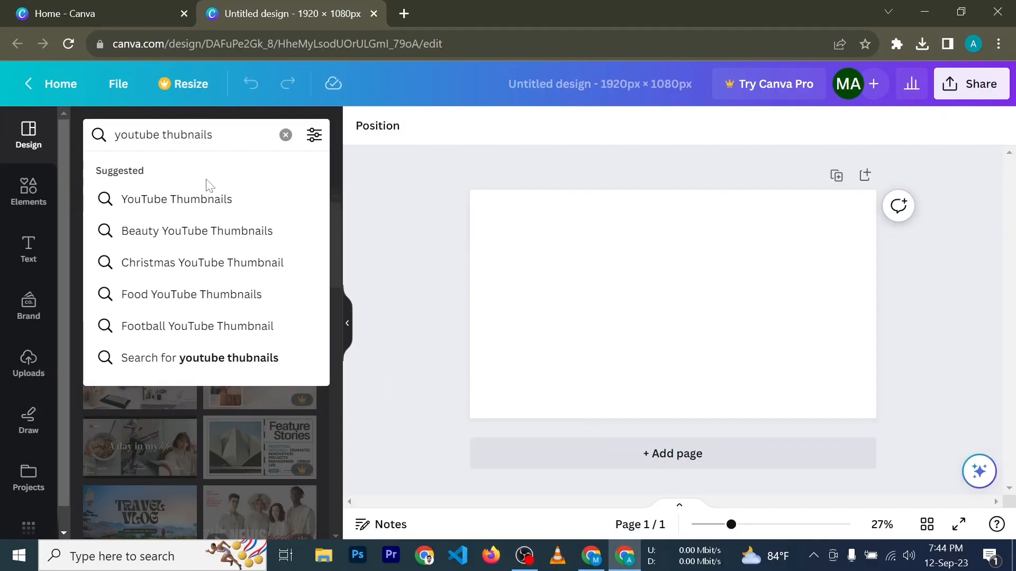
{"action": "left_click", "coordinate": [209, 199]}
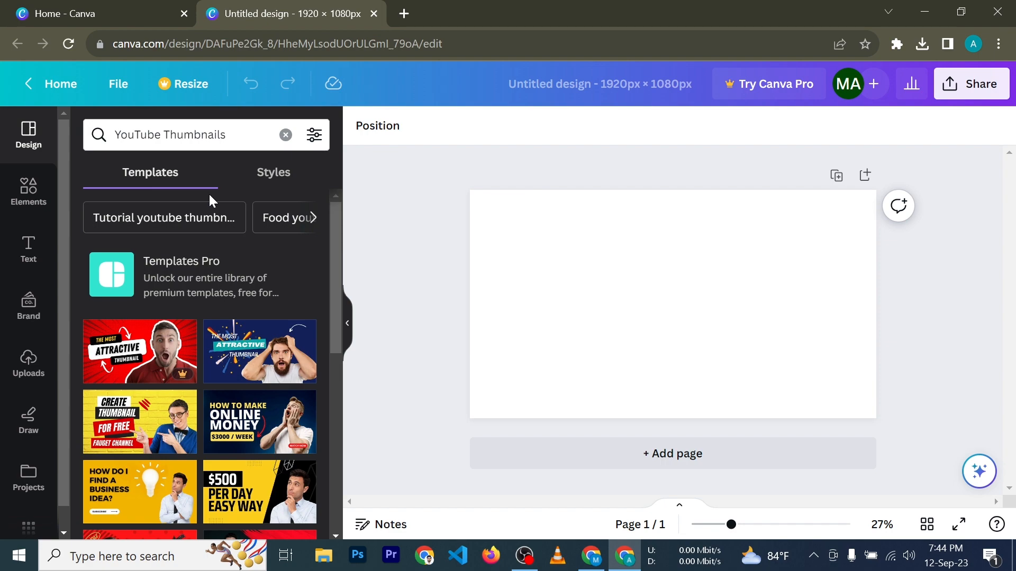
Browse the YouTube thumbnail templates in the search results for a suitable design
{"action": "scroll", "coordinate": [197, 355], "scroll_direction": "down", "scroll_amount": 6}
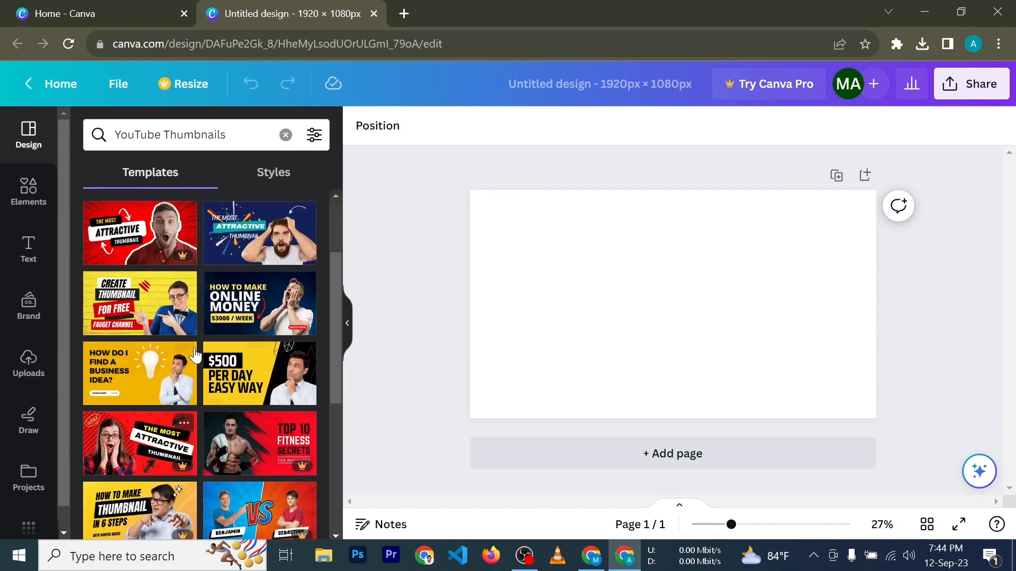
{"action": "scroll", "coordinate": [198, 354], "scroll_direction": "down", "scroll_amount": 10}
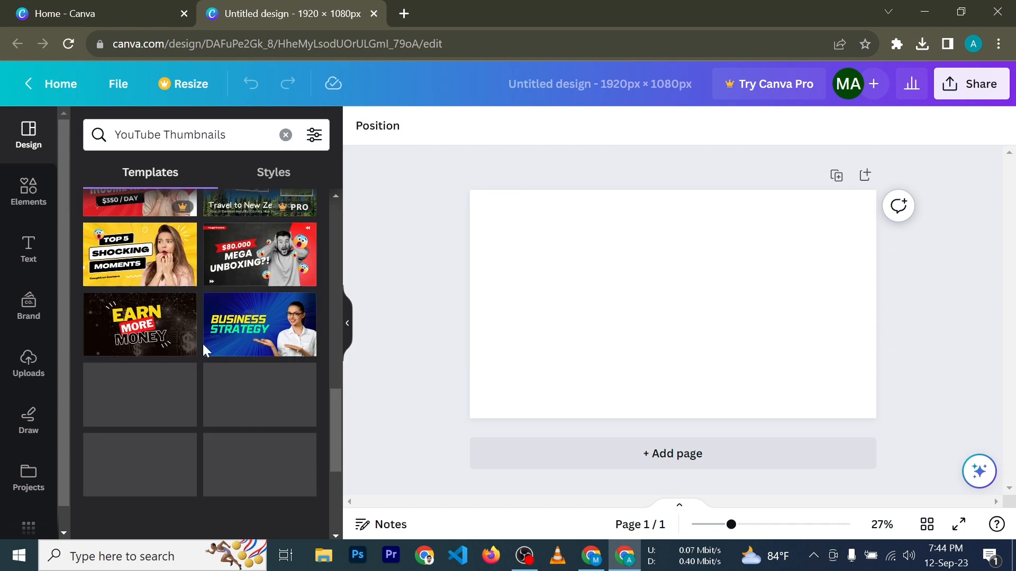
{"action": "scroll", "coordinate": [204, 352], "scroll_direction": "up", "scroll_amount": 15}
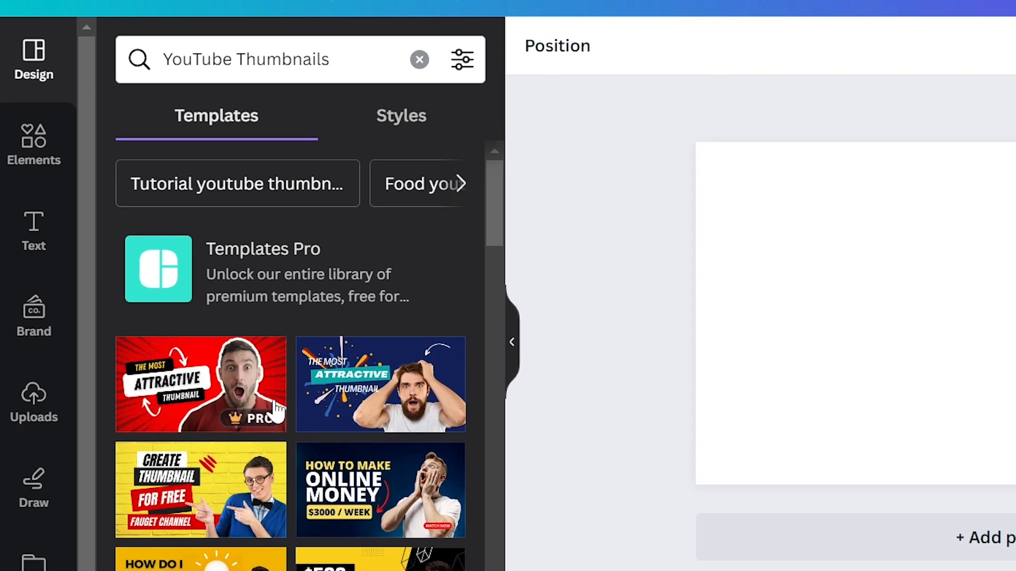
{"action": "scroll", "coordinate": [269, 412], "scroll_direction": "down", "scroll_amount": 2}
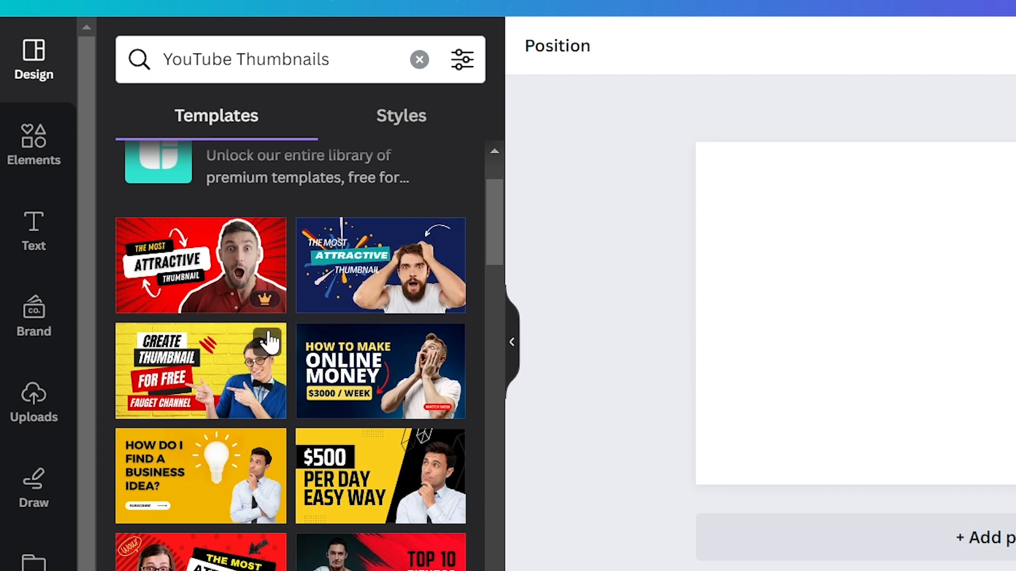
{"action": "scroll", "coordinate": [370, 320], "scroll_direction": "down", "scroll_amount": 2}
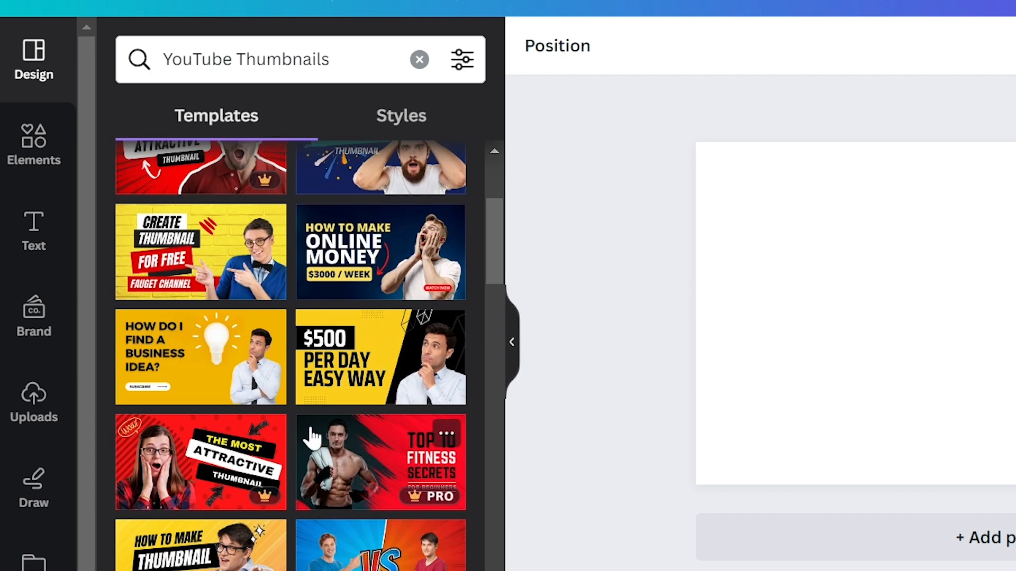
{"action": "scroll", "coordinate": [309, 438], "scroll_direction": "up", "scroll_amount": 2}
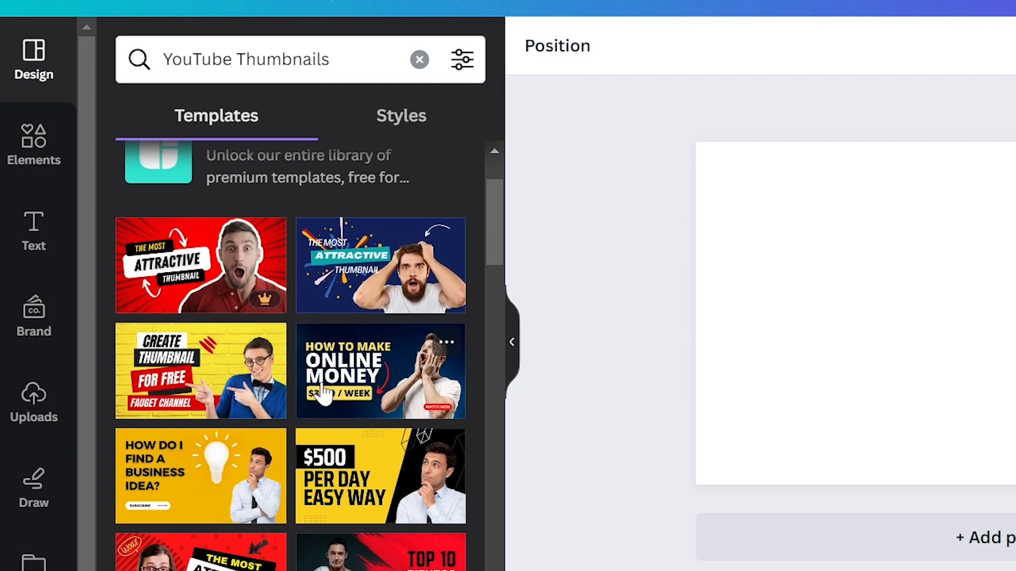
{"action": "left_click", "coordinate": [320, 394]}
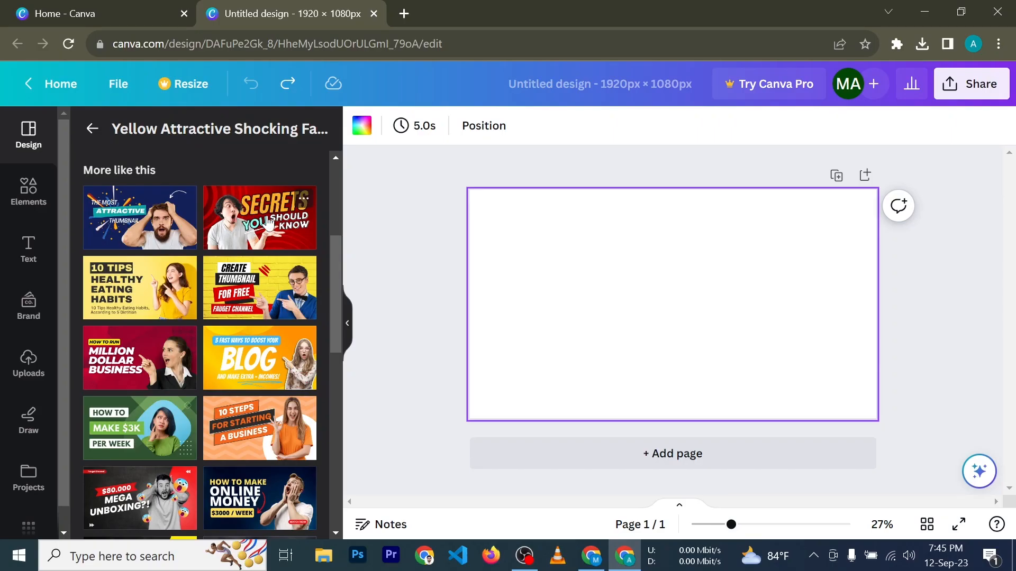
Apply the red "Secrets You Should Know" thumbnail template from the similar templates to the blank page
{"action": "scroll", "coordinate": [265, 238], "scroll_direction": "up", "scroll_amount": 3}
{"action": "scroll", "coordinate": [262, 275], "scroll_direction": "down", "scroll_amount": 3}
{"action": "scroll", "coordinate": [258, 322], "scroll_direction": "up", "scroll_amount": 2}
{"action": "scroll", "coordinate": [257, 320], "scroll_direction": "down", "scroll_amount": 5}
{"action": "scroll", "coordinate": [249, 315], "scroll_direction": "up", "scroll_amount": 6}
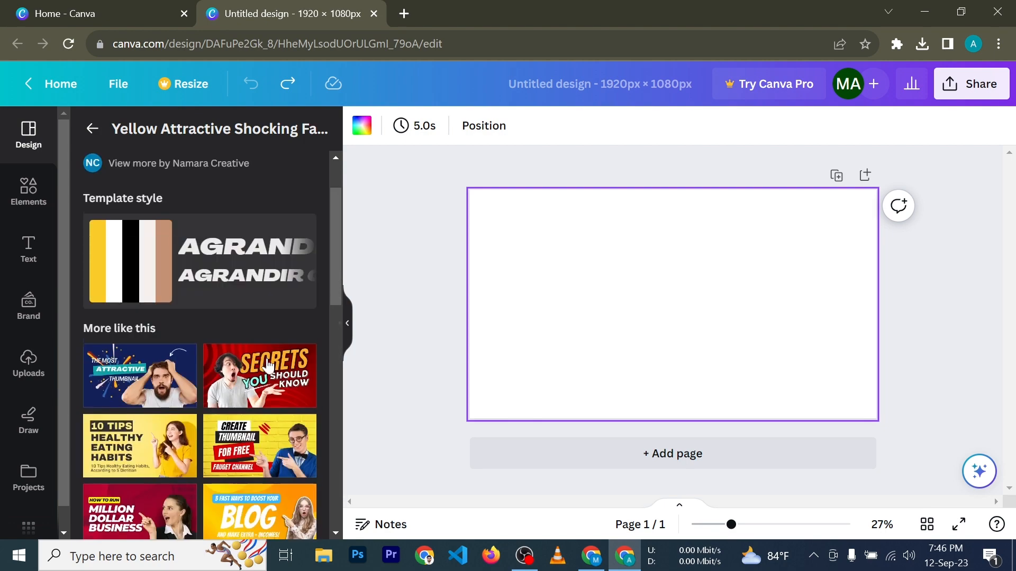
{"action": "scroll", "coordinate": [222, 307], "scroll_direction": "down", "scroll_amount": 2}
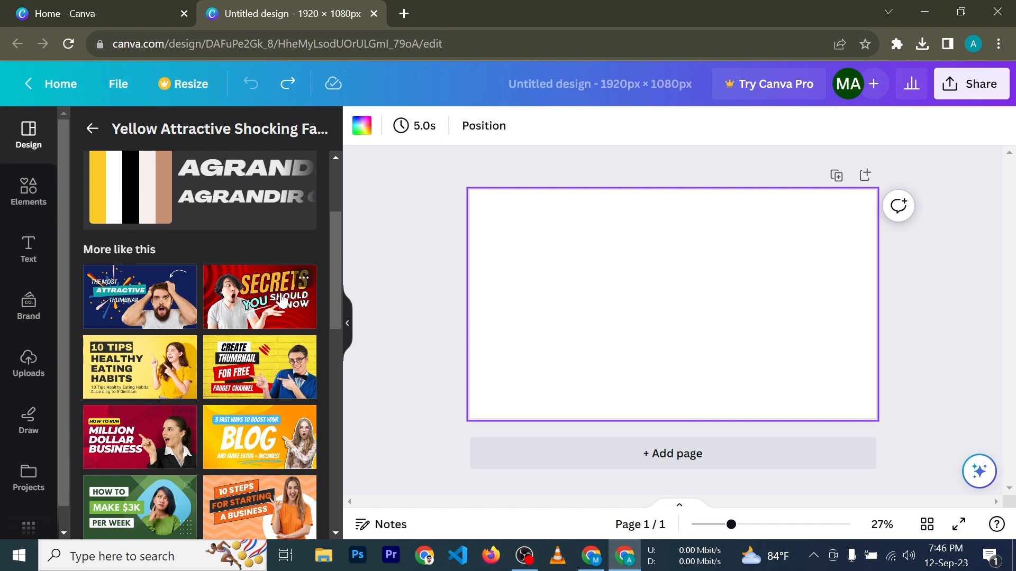
{"action": "left_click", "coordinate": [259, 300]}
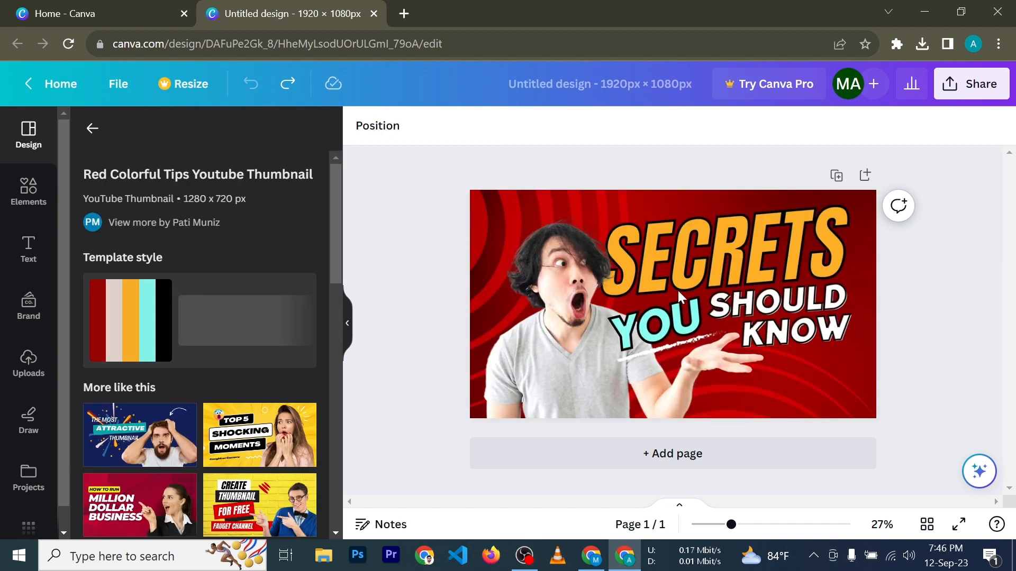
Delete the photo of the shocked man from the thumbnail, keeping the red background and title text
{"action": "left_click", "coordinate": [678, 291]}
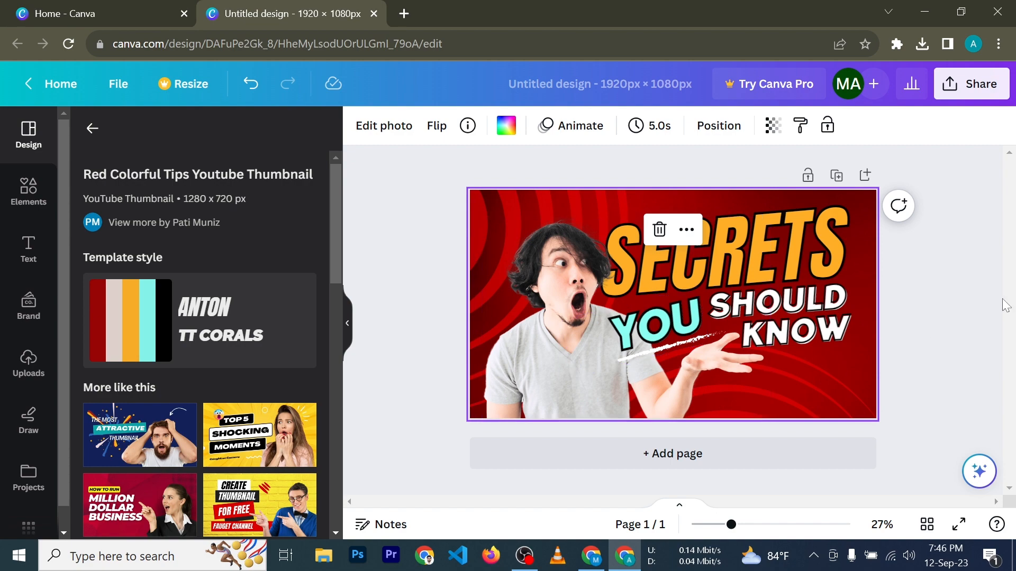
{"action": "left_click", "coordinate": [976, 313]}
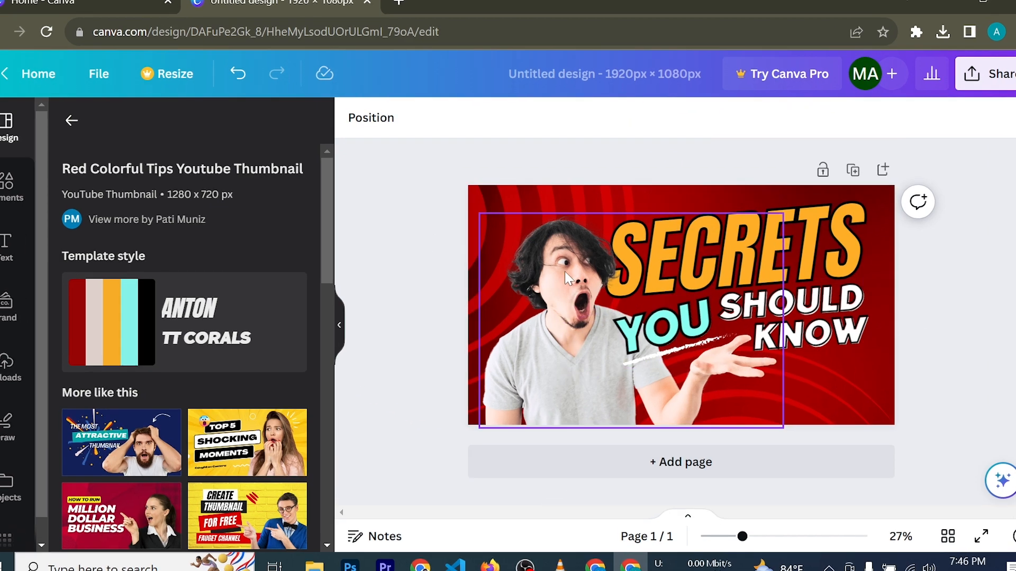
{"action": "left_click", "coordinate": [561, 272]}
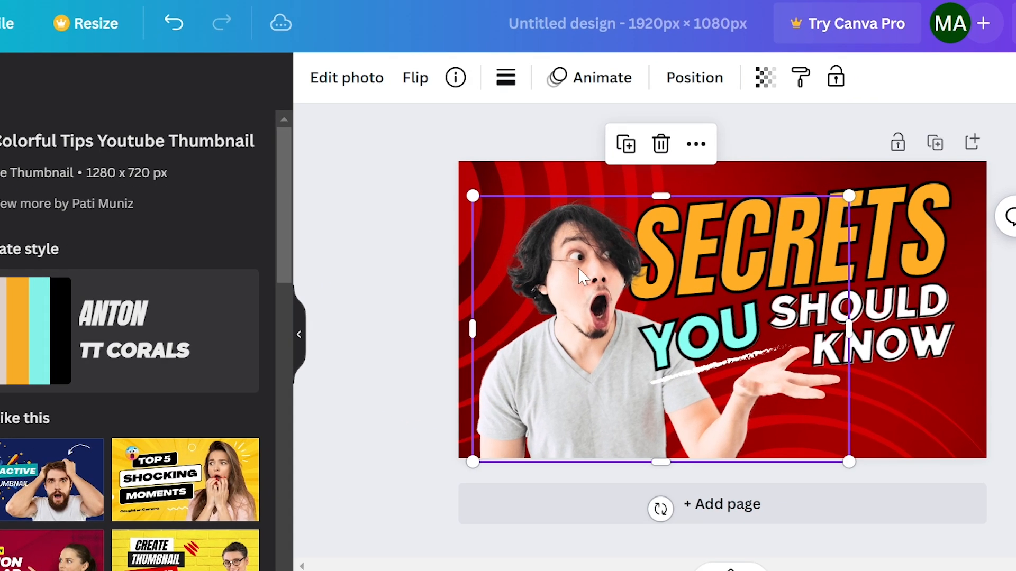
{"action": "left_click", "coordinate": [661, 144]}
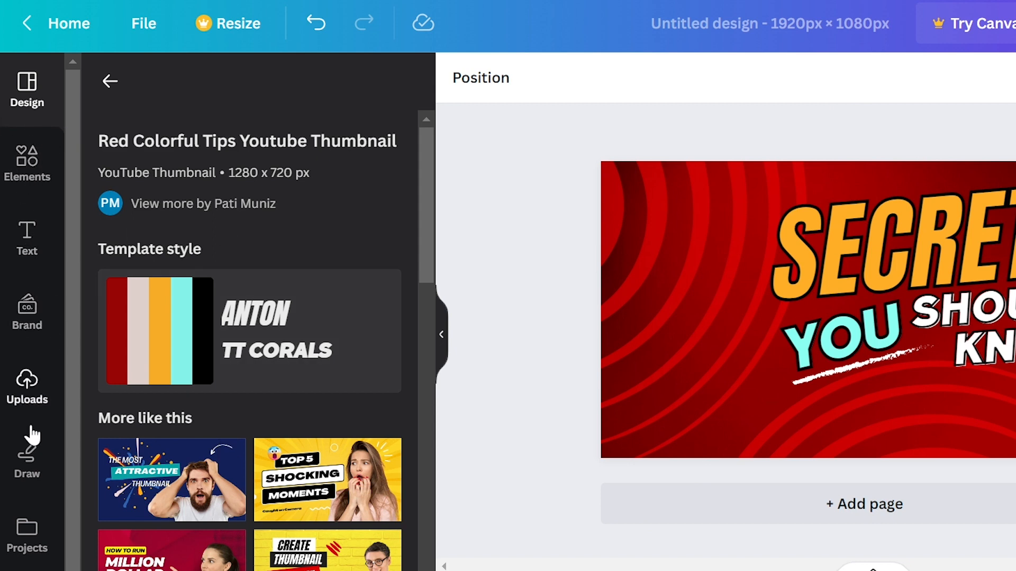
Upload the image aaaaaa.png from the Export Videos folder on Local Disk (E:)
{"action": "left_click", "coordinate": [32, 398]}
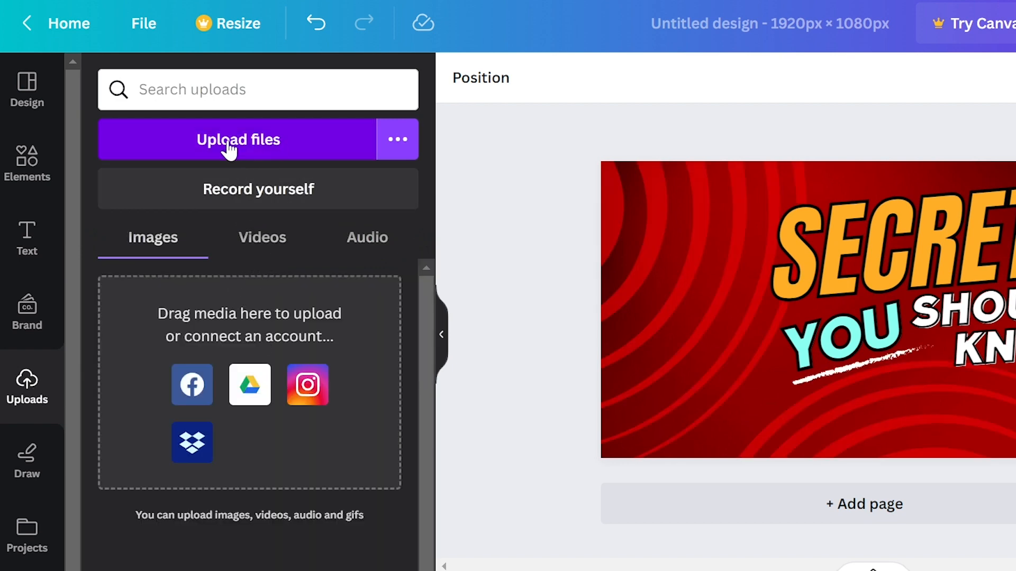
{"action": "left_click", "coordinate": [260, 136]}
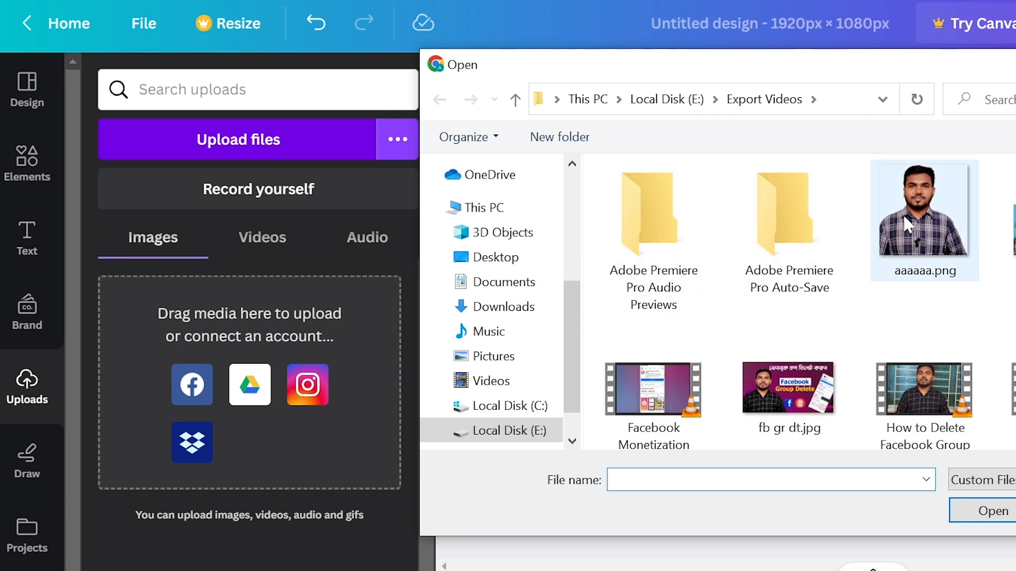
{"action": "left_click", "coordinate": [902, 233]}
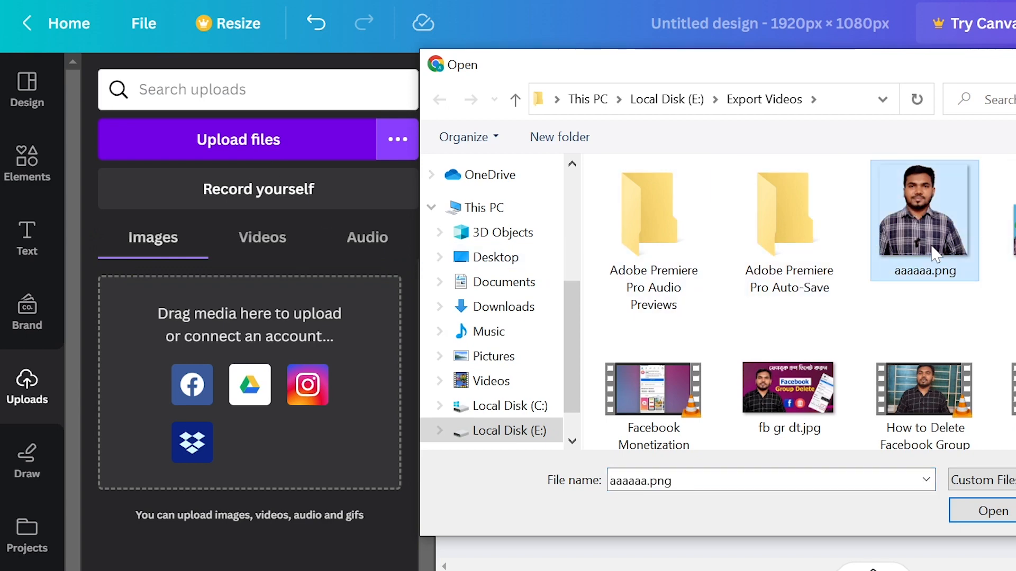
{"action": "left_click", "coordinate": [1007, 510]}
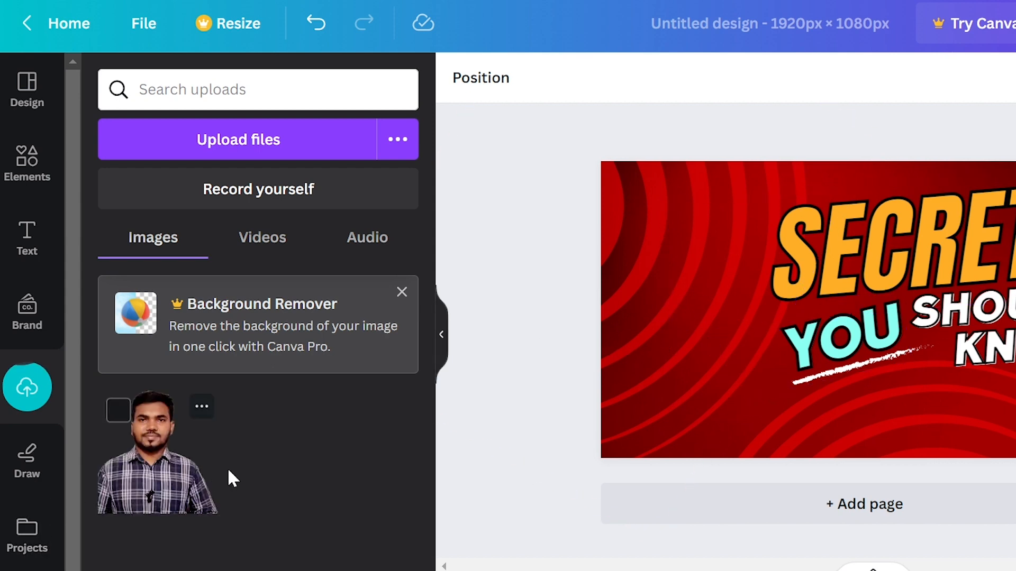
Add the uploaded portrait to the thumbnail, place it in the design's lower-left corner and enlarge it to meet the bottom edge
{"action": "left_click", "coordinate": [150, 465]}
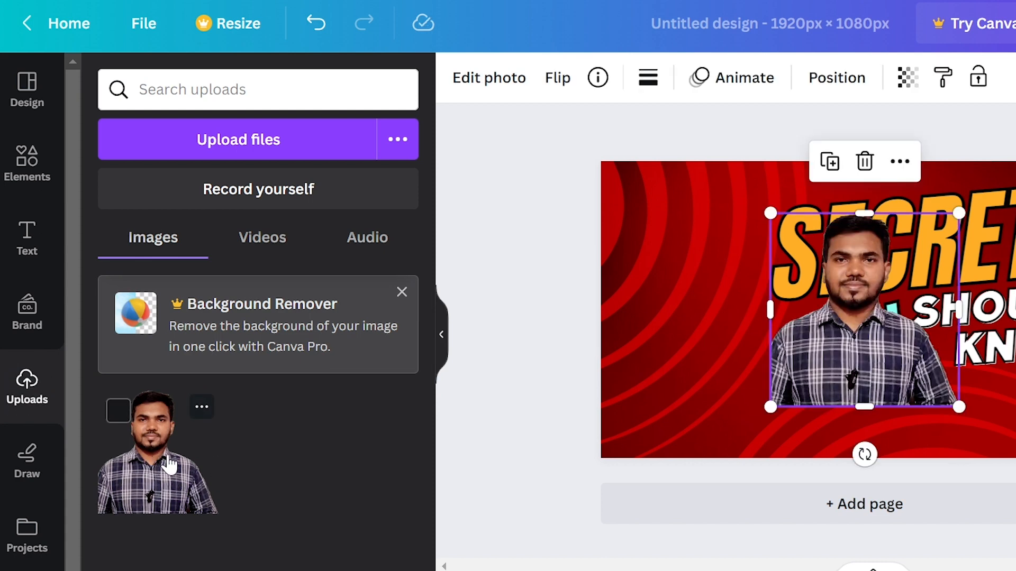
{"action": "left_click_drag", "start_coordinate": [813, 361], "coordinate": [634, 385]}
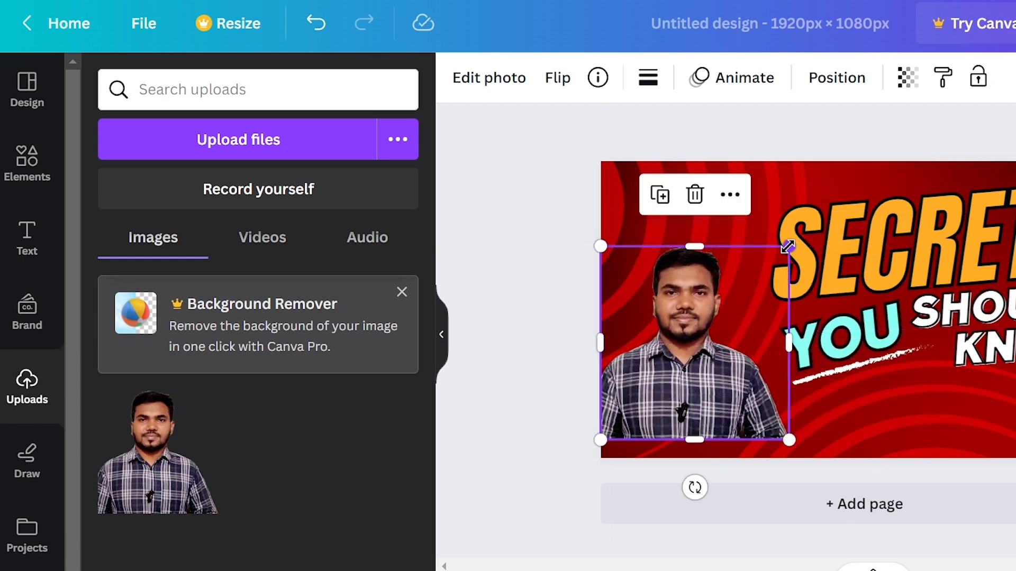
{"action": "left_click_drag", "start_coordinate": [788, 246], "coordinate": [819, 215]}
{"action": "left_click_drag", "start_coordinate": [734, 331], "coordinate": [721, 346]}
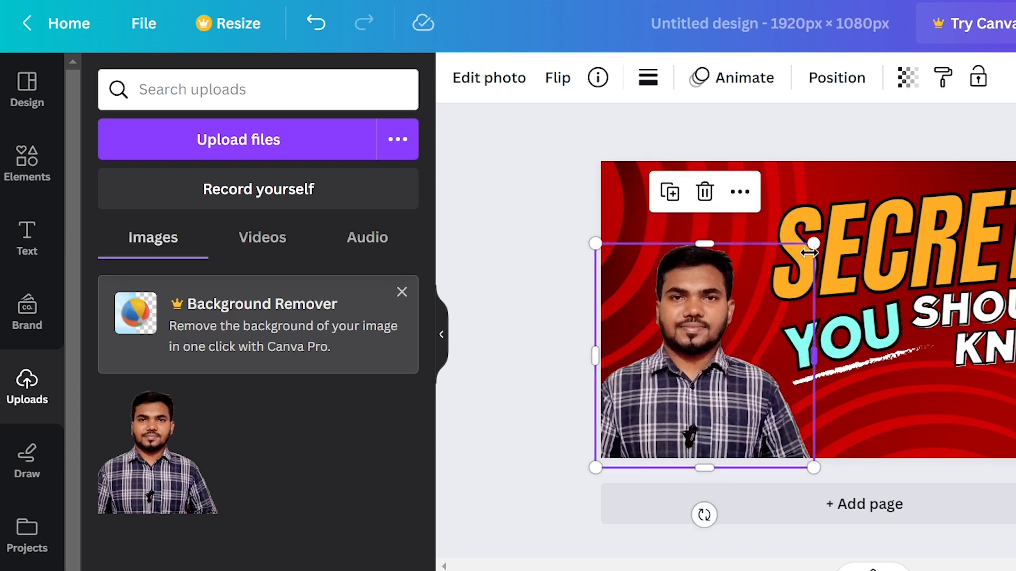
{"action": "left_click", "coordinate": [540, 323]}
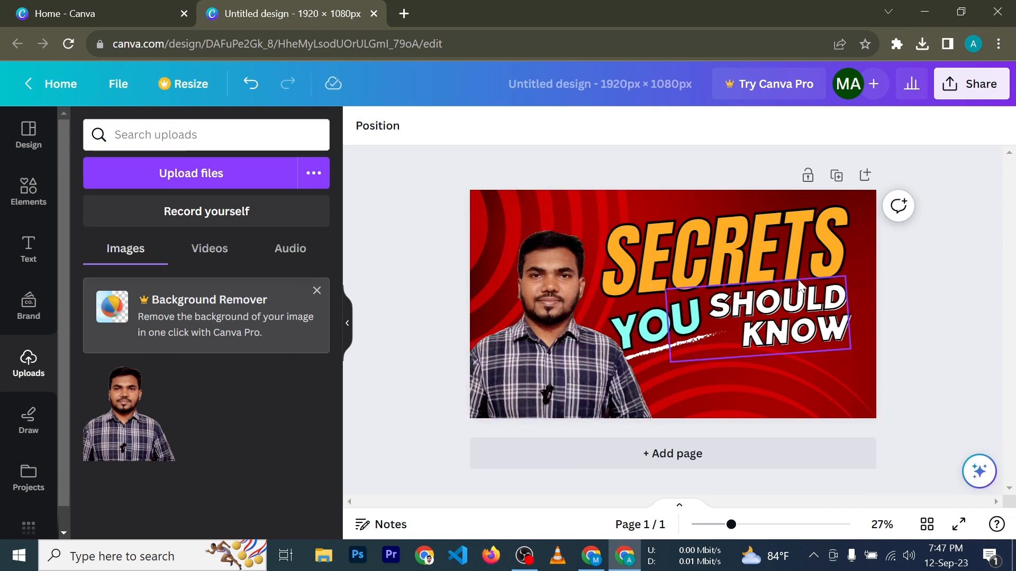
Replace the orange SECRETS title text with YOUTUBE
{"action": "left_click", "coordinate": [773, 252]}
{"action": "left_click", "coordinate": [773, 252]}
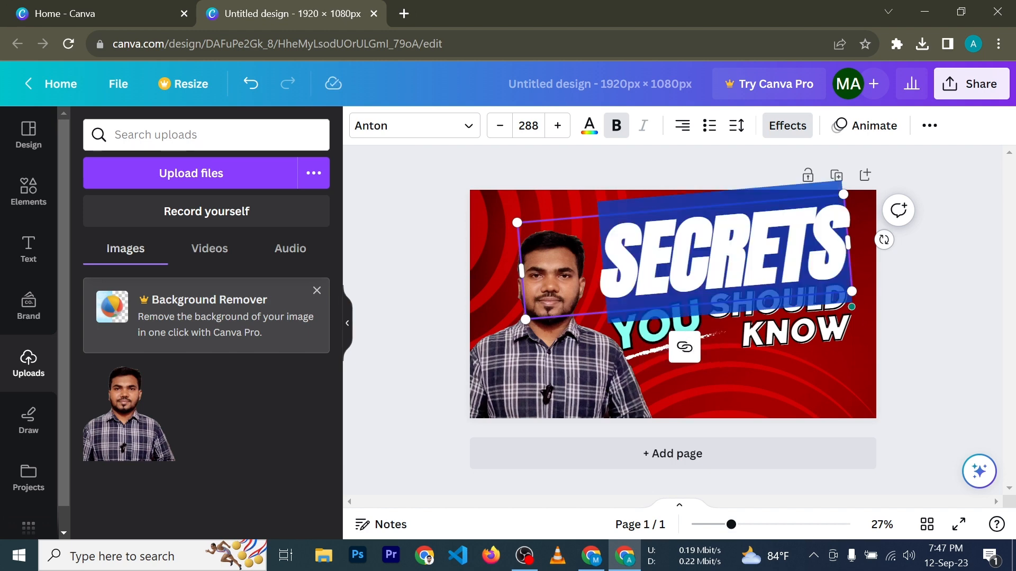
{"action": "key", "text": "ctrl+z"}
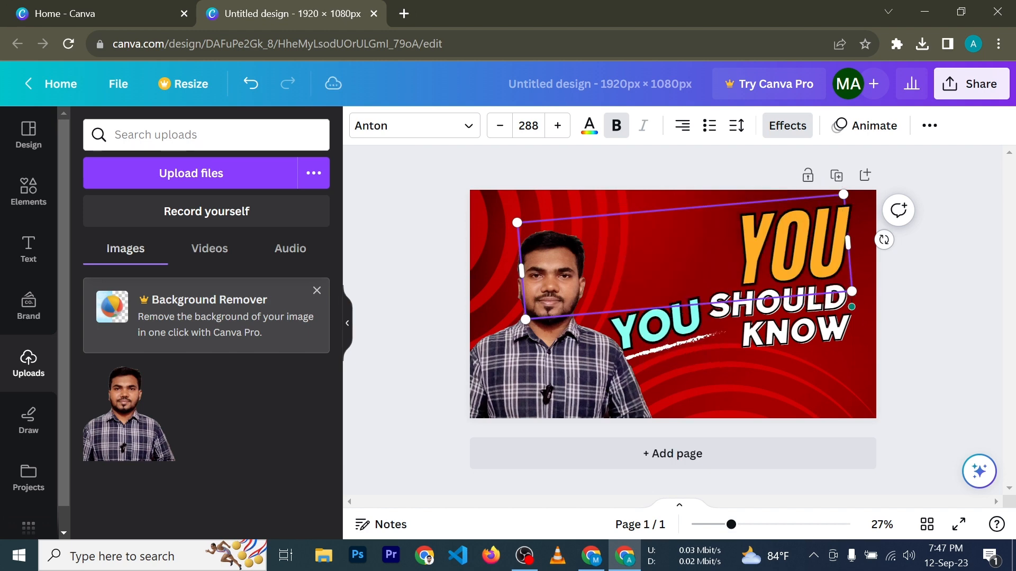
{"action": "type", "text": "TUBE"}
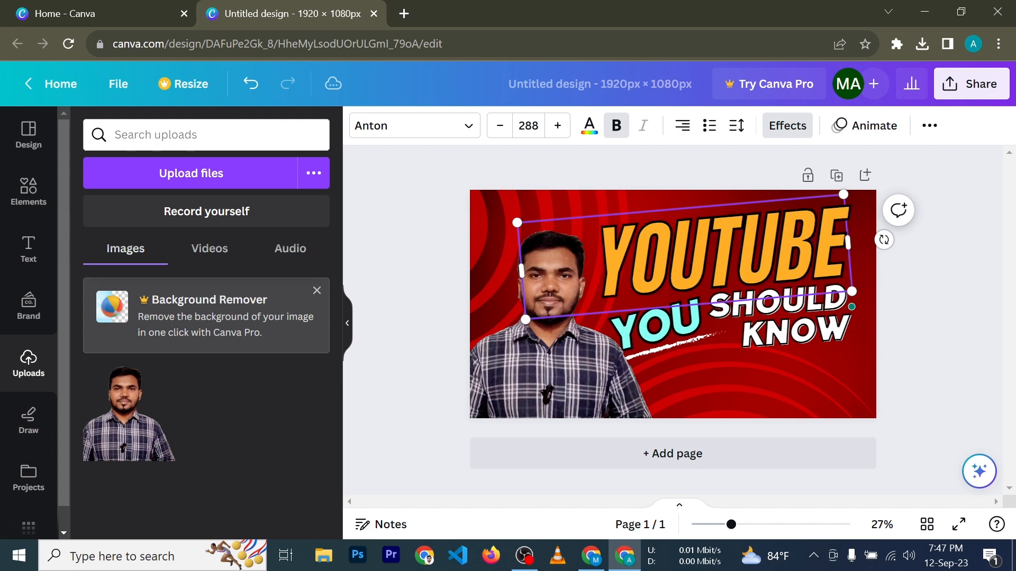
Replace the white SHOULD KNOW text with THUMBNAIL DESIGN
{"action": "left_click", "coordinate": [749, 322]}
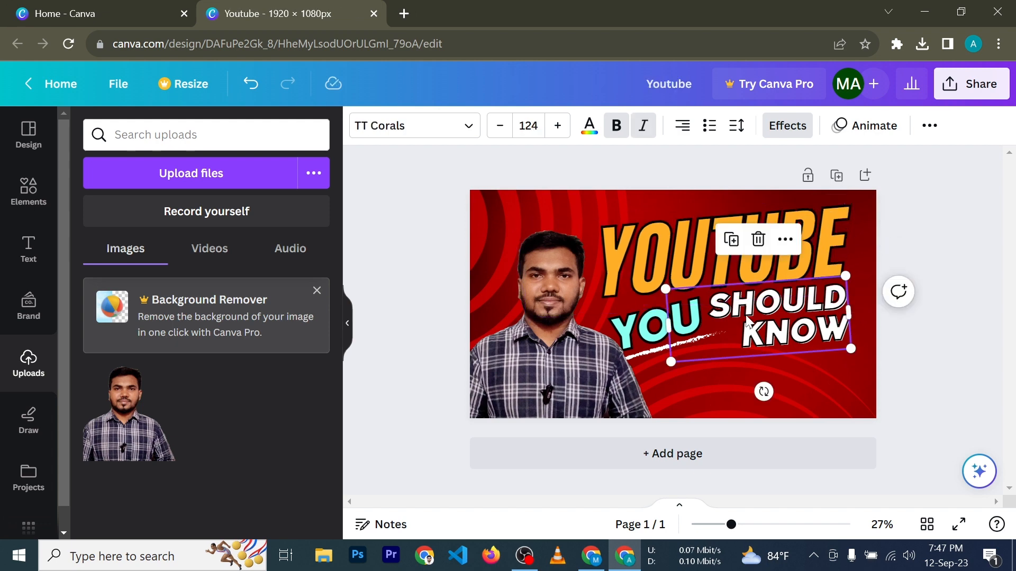
{"action": "double_click", "coordinate": [749, 322]}
{"action": "type", "text": "THUMBNAIL"}
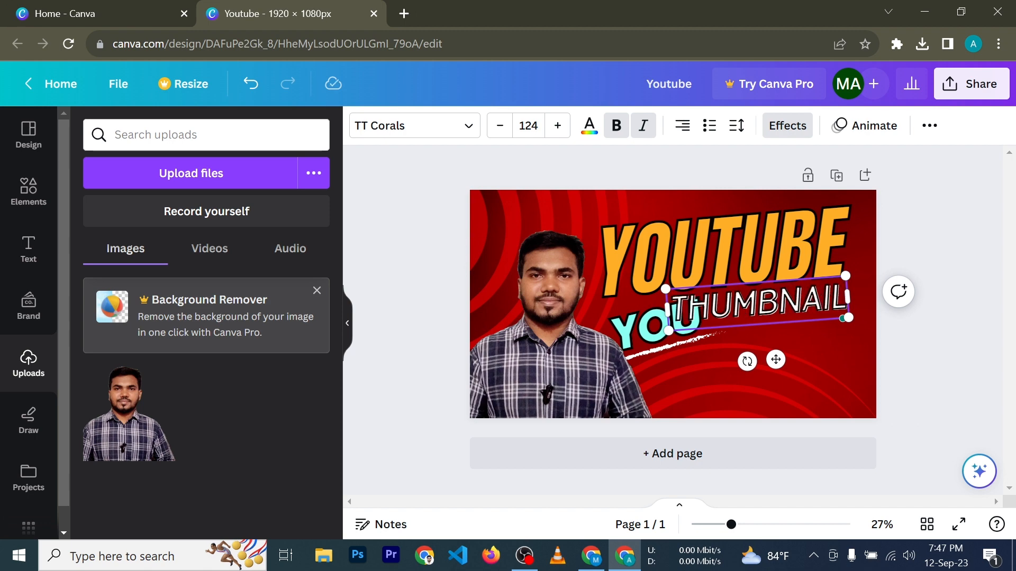
{"action": "type", "text": " DESIGN"}
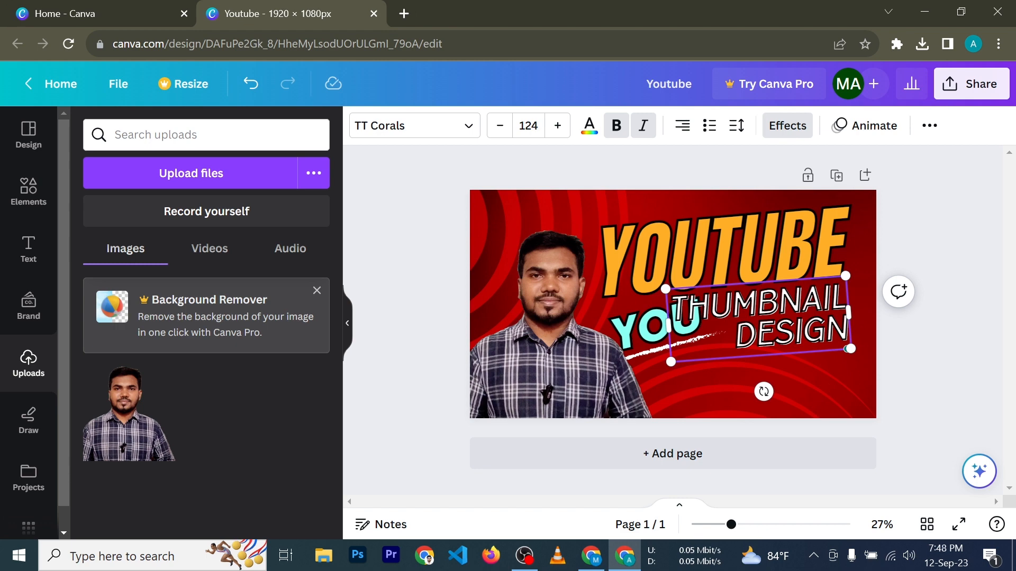
Delete the cyan YOU text that overlaps the THUMBNAIL DESIGN text
{"action": "left_click", "coordinate": [626, 332]}
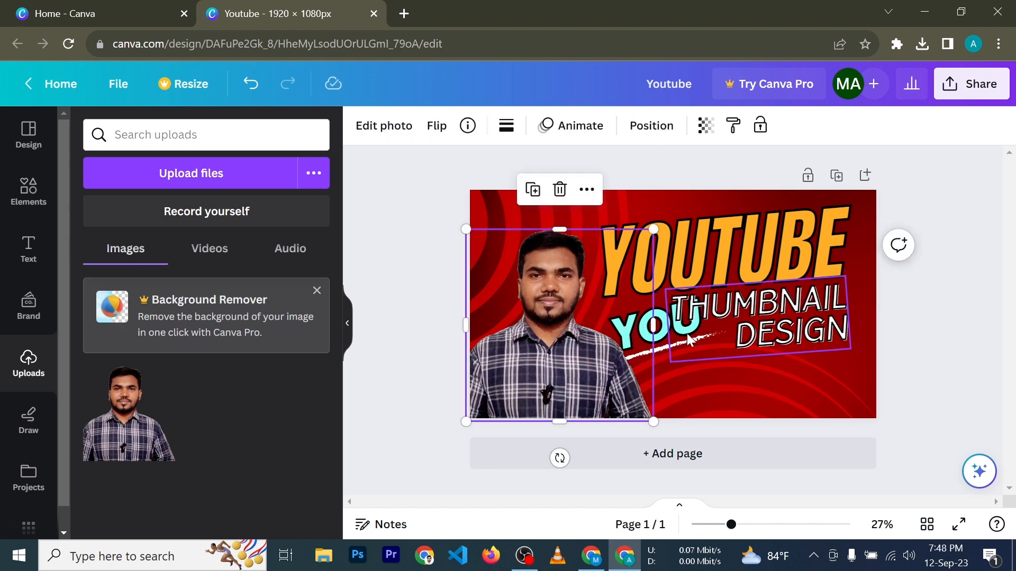
{"action": "left_click", "coordinate": [753, 263]}
{"action": "left_click", "coordinate": [698, 312]}
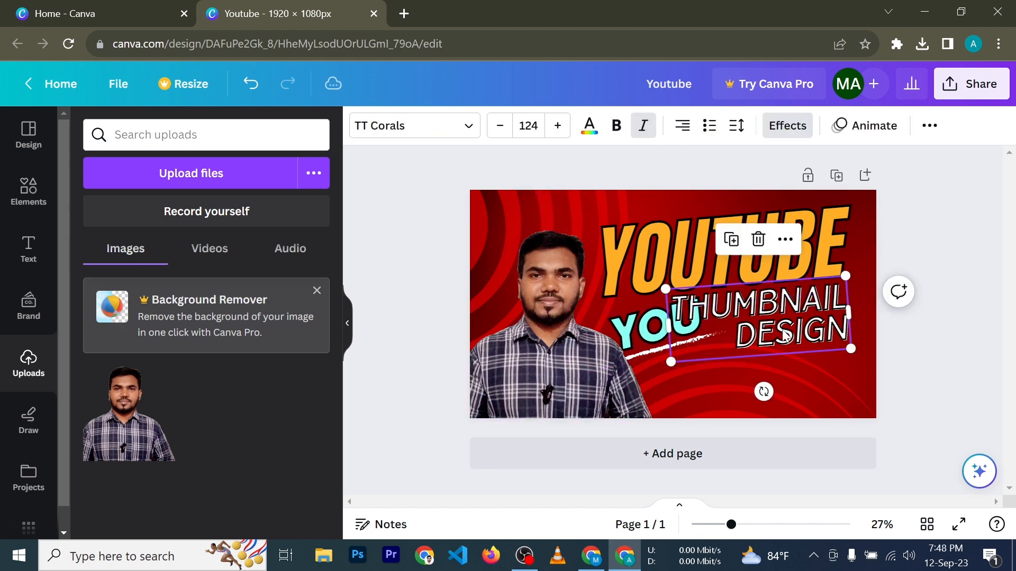
{"action": "left_click", "coordinate": [651, 336]}
{"action": "left_click", "coordinate": [667, 333]}
{"action": "left_click", "coordinate": [656, 344]}
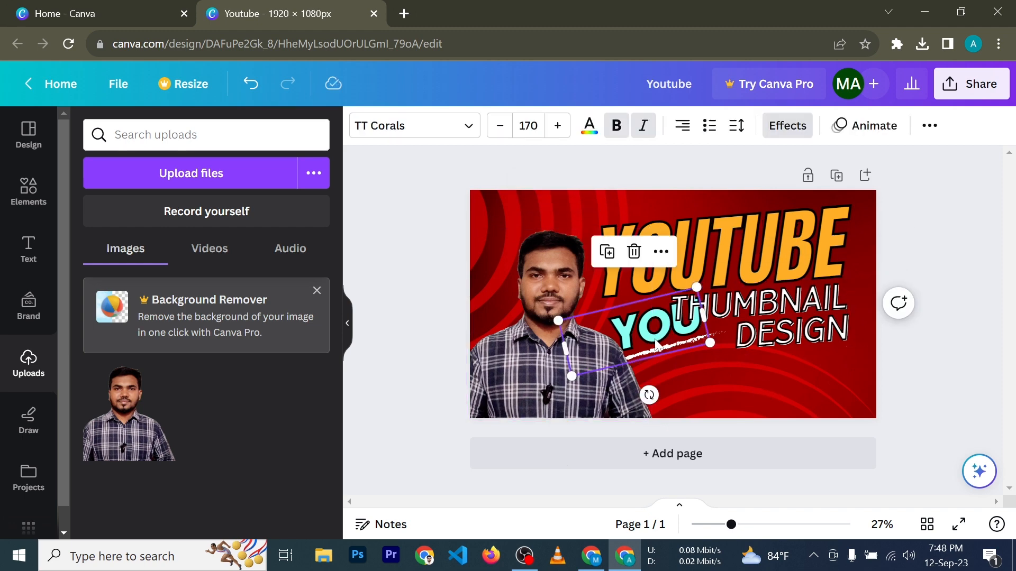
{"action": "left_click", "coordinate": [635, 254]}
Move the THUMBNAIL DESIGN text slightly down, leaving more space beneath the YOUTUBE title
{"action": "left_click", "coordinate": [796, 326]}
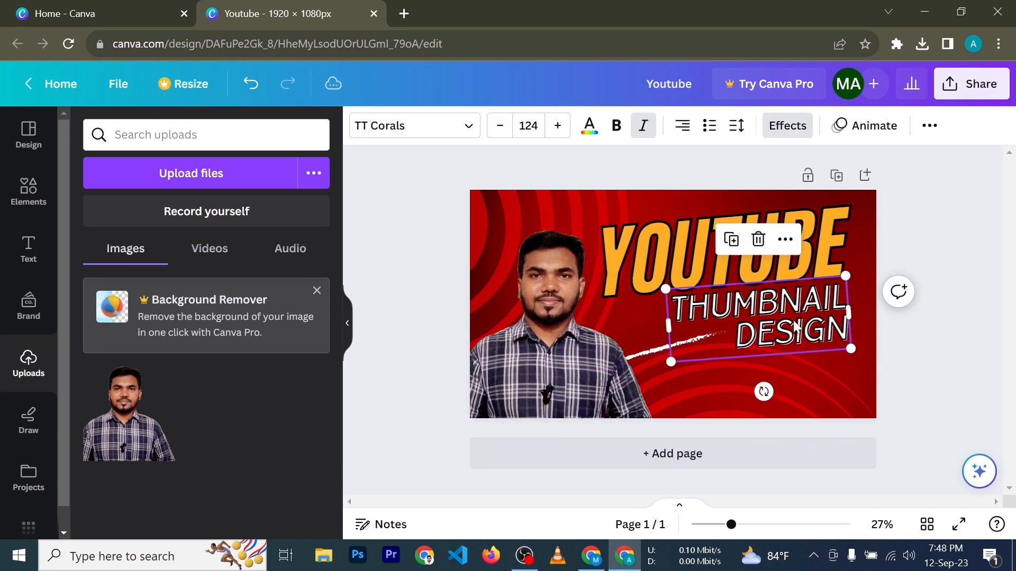
{"action": "key", "text": "Escape"}
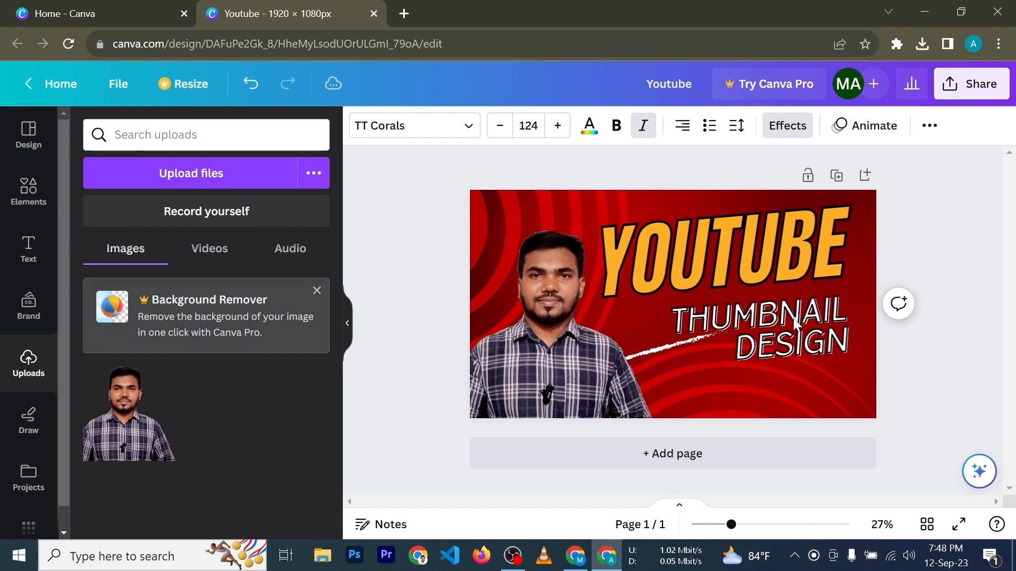
{"action": "left_click", "coordinate": [797, 324]}
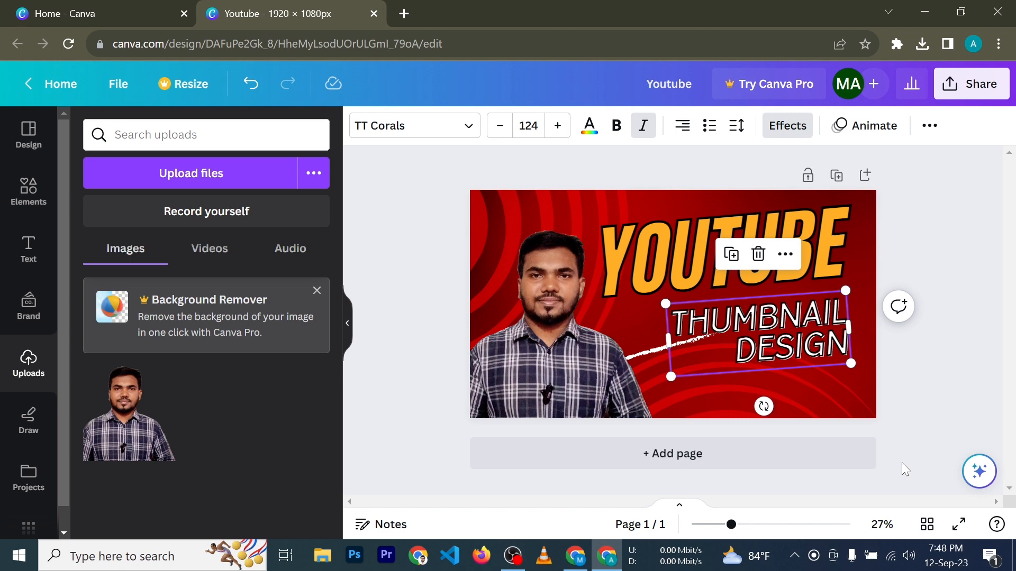
Set the color of the whole THUMBNAIL DESIGN text to the custom dark gray #525252
{"action": "key", "text": "ctrl+b"}
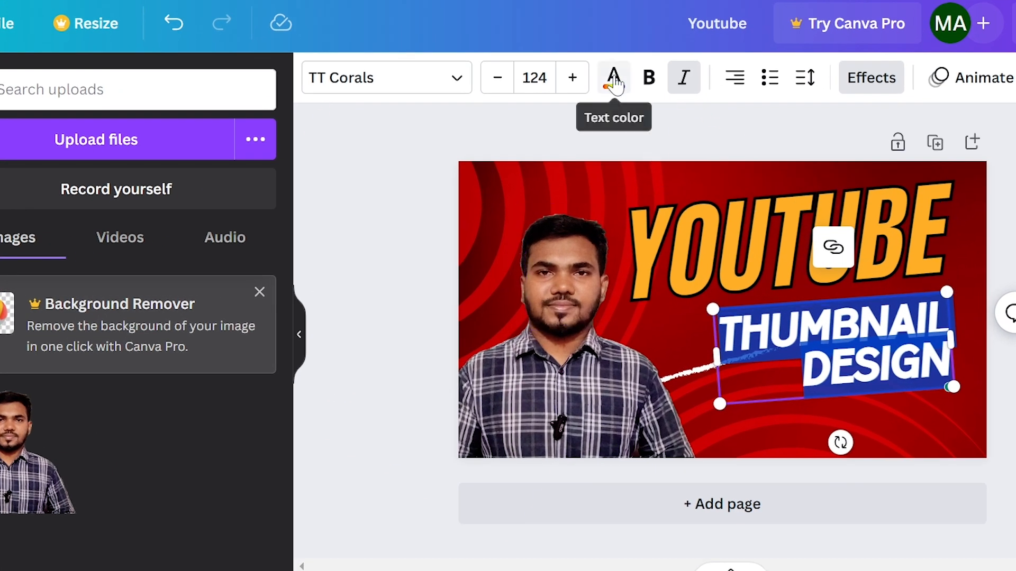
{"action": "left_click", "coordinate": [589, 127]}
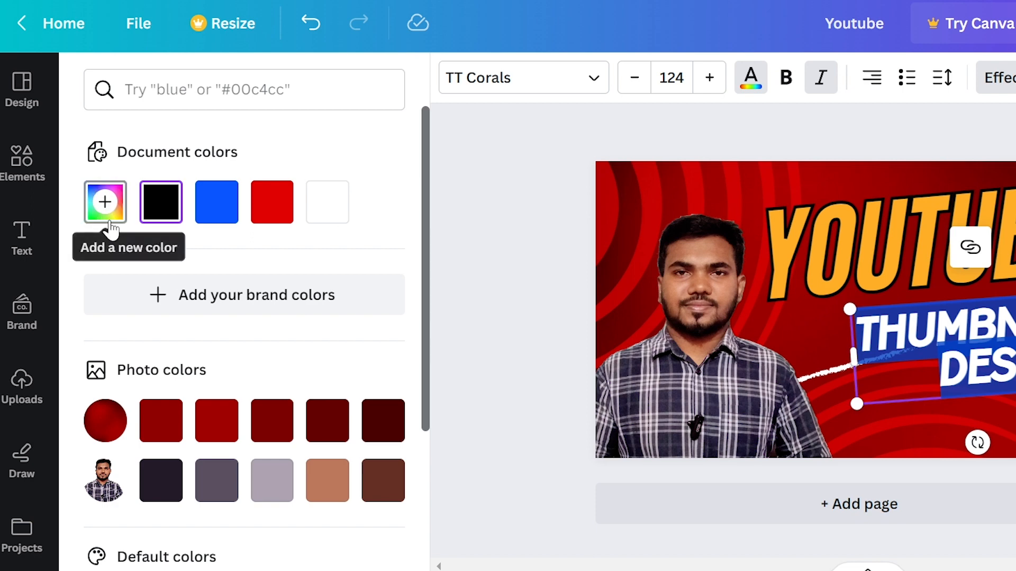
{"action": "left_click", "coordinate": [108, 217]}
{"action": "left_click_drag", "start_coordinate": [243, 335], "coordinate": [41, 337]}
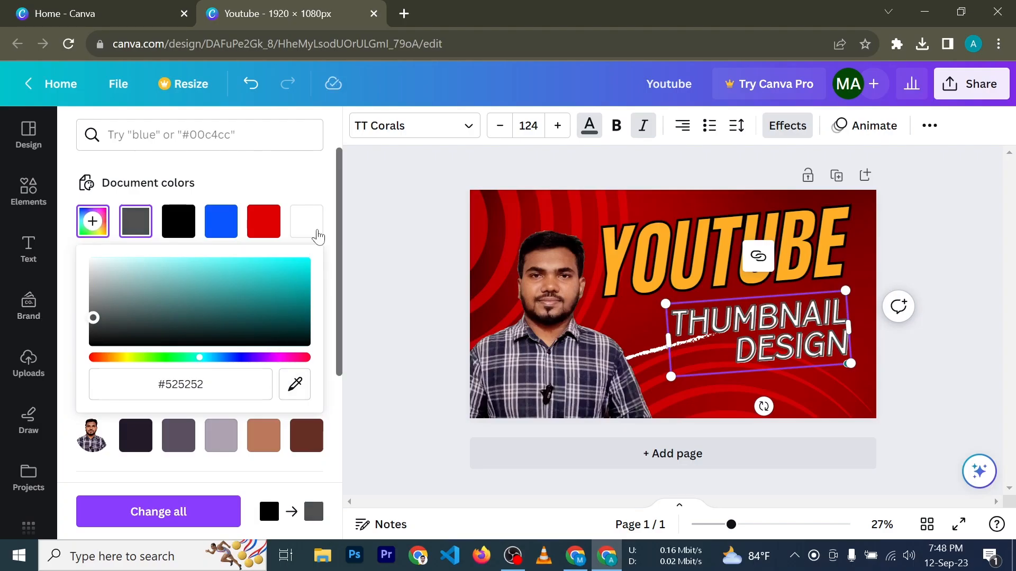
{"action": "left_click", "coordinate": [310, 196]}
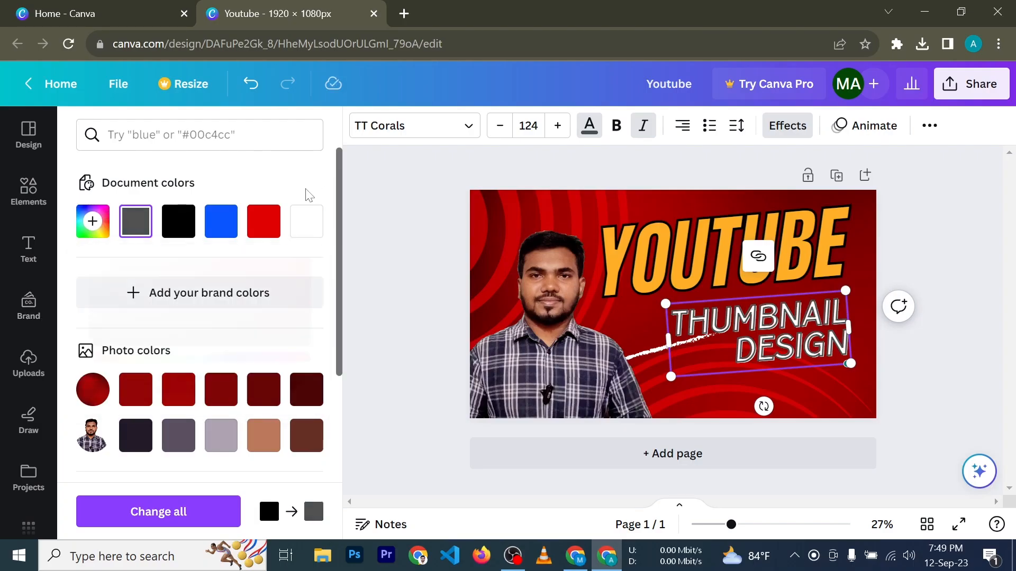
{"action": "key", "text": "Escape"}
{"action": "left_click", "coordinate": [433, 304]}
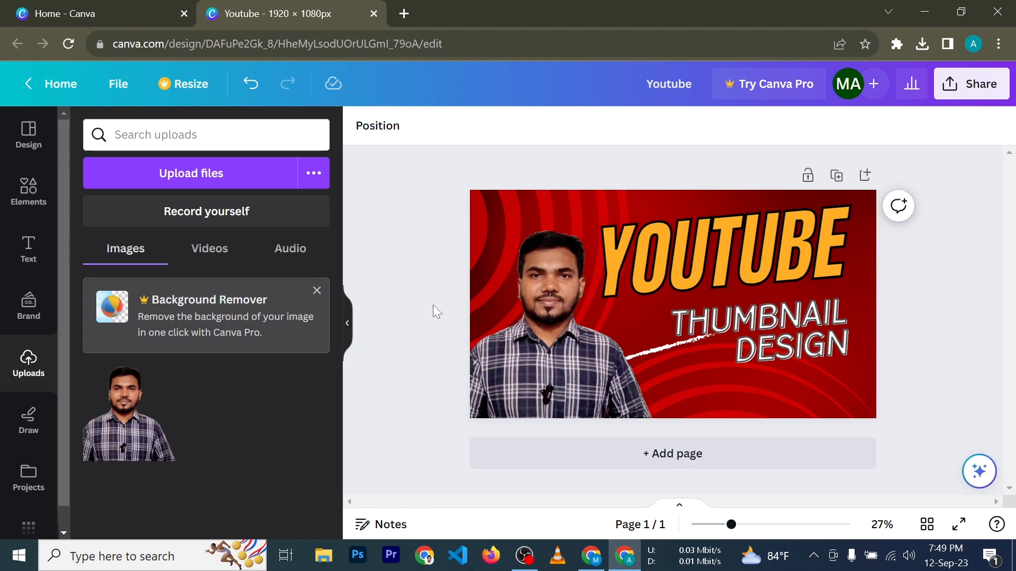
Browse the available fonts for an alternative typeface for the THUMBNAIL DESIGN text
{"action": "left_click", "coordinate": [767, 337]}
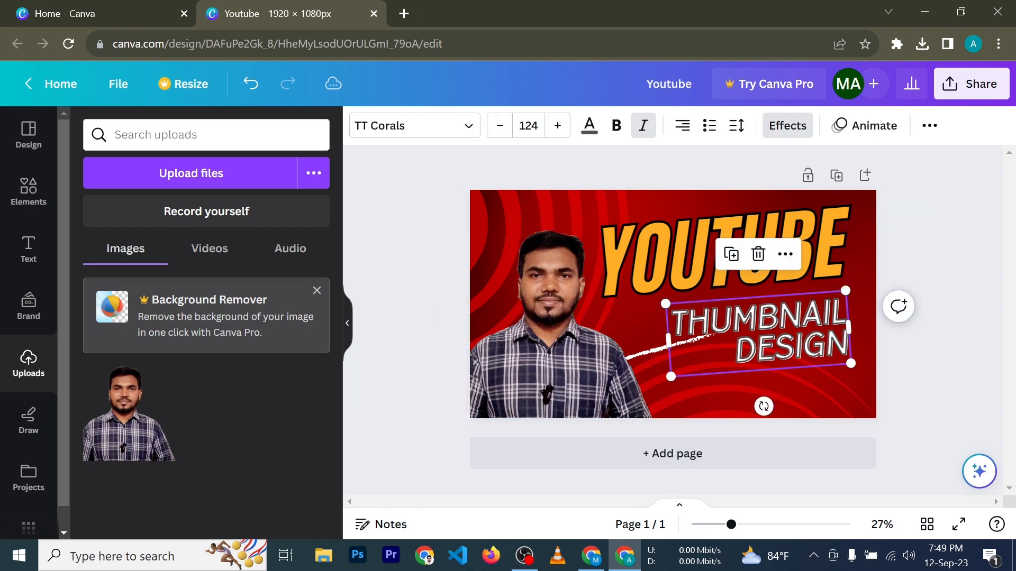
{"action": "left_click", "coordinate": [767, 338]}
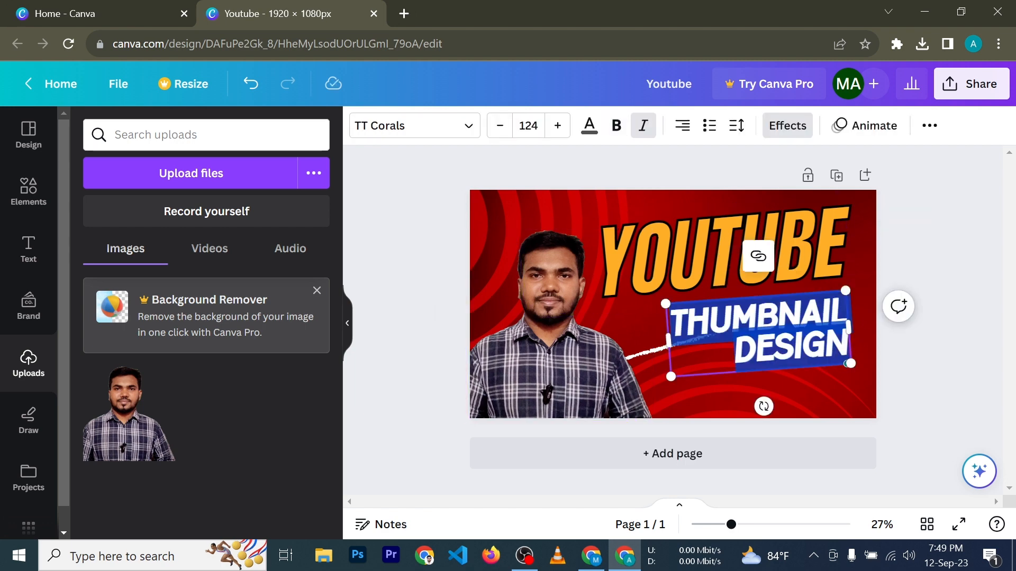
{"action": "left_click", "coordinate": [465, 127]}
{"action": "scroll", "coordinate": [136, 365], "scroll_direction": "down", "scroll_amount": 6}
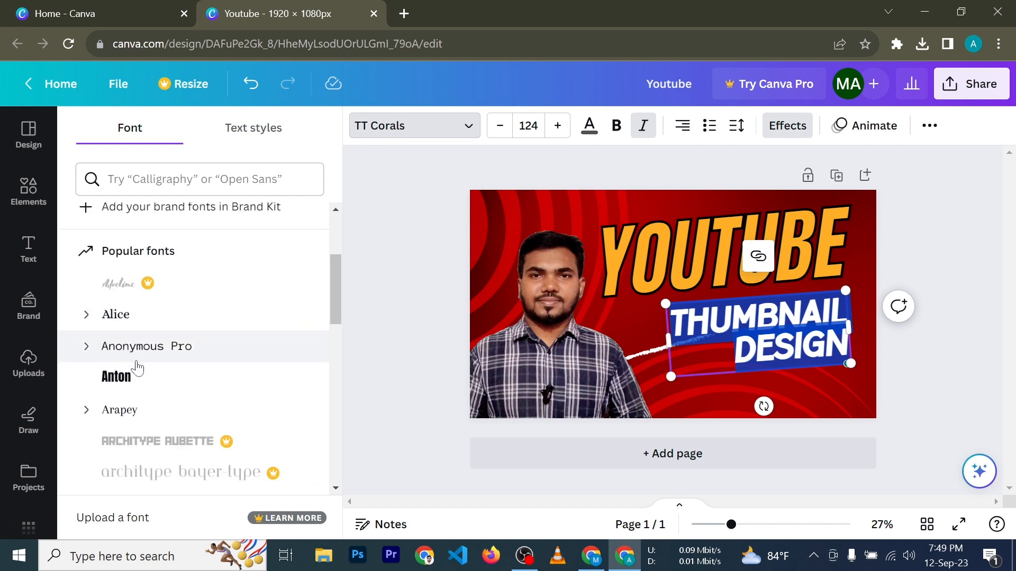
{"action": "scroll", "coordinate": [135, 380], "scroll_direction": "down", "scroll_amount": 15}
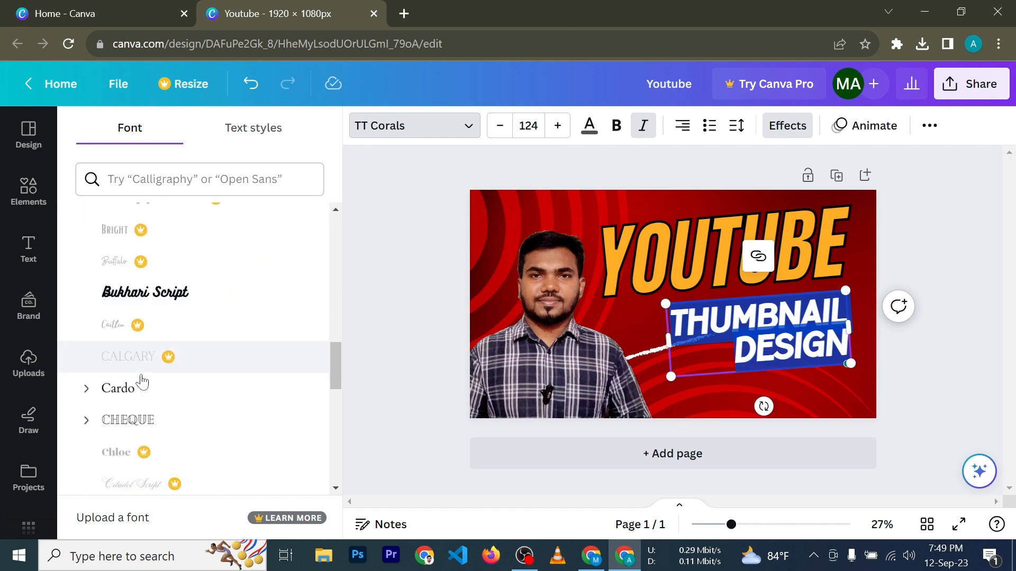
{"action": "scroll", "coordinate": [146, 377], "scroll_direction": "up", "scroll_amount": 4}
{"action": "scroll", "coordinate": [151, 371], "scroll_direction": "down", "scroll_amount": 1}
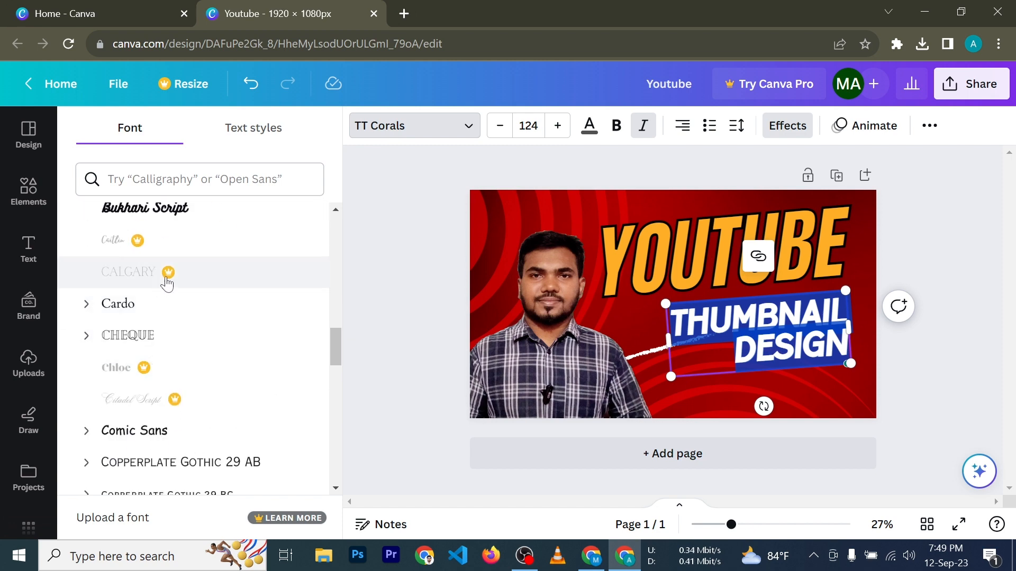
{"action": "scroll", "coordinate": [183, 365], "scroll_direction": "up", "scroll_amount": 8}
{"action": "scroll", "coordinate": [191, 373], "scroll_direction": "up", "scroll_amount": 5}
{"action": "scroll", "coordinate": [193, 374], "scroll_direction": "down", "scroll_amount": 10}
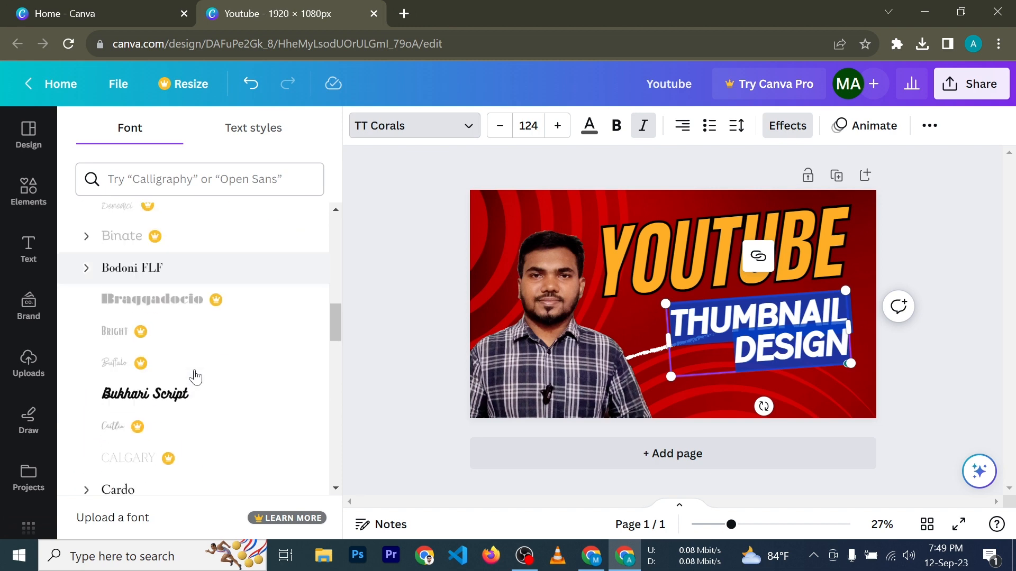
{"action": "scroll", "coordinate": [196, 372], "scroll_direction": "down", "scroll_amount": 3}
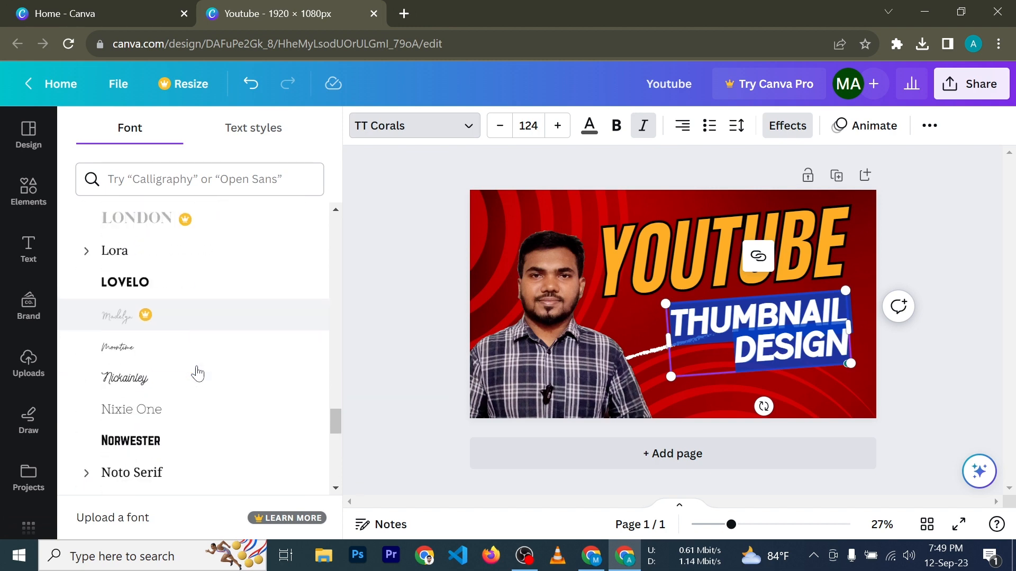
{"action": "scroll", "coordinate": [204, 376], "scroll_direction": "up", "scroll_amount": 1}
{"action": "scroll", "coordinate": [204, 376], "scroll_direction": "up", "scroll_amount": 15}
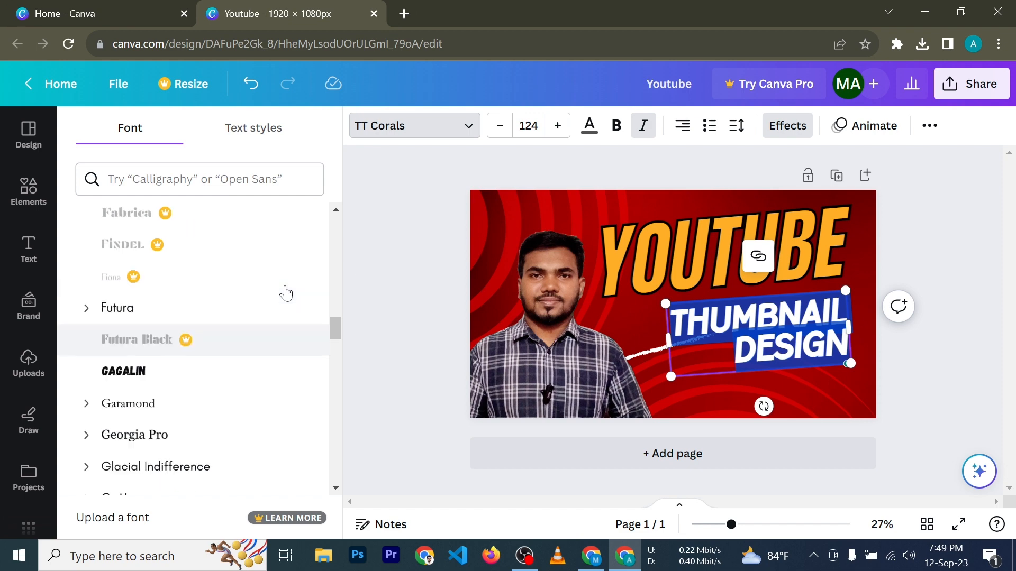
{"action": "left_click", "coordinate": [755, 262]}
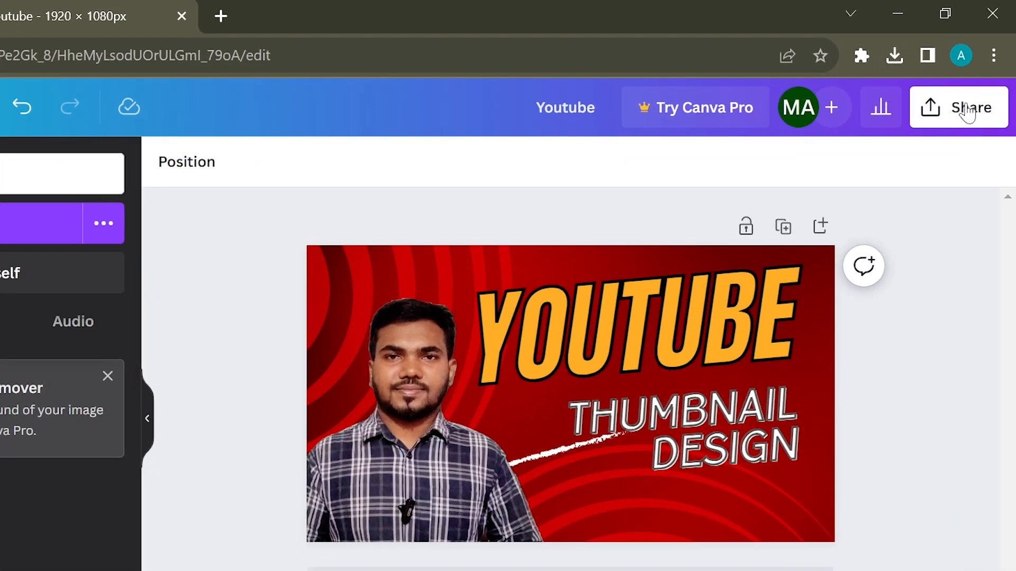
Download the thumbnail as a PNG at 1,920 × 1,080 px and open the downloaded Youtube.png
{"action": "left_click", "coordinate": [966, 112]}
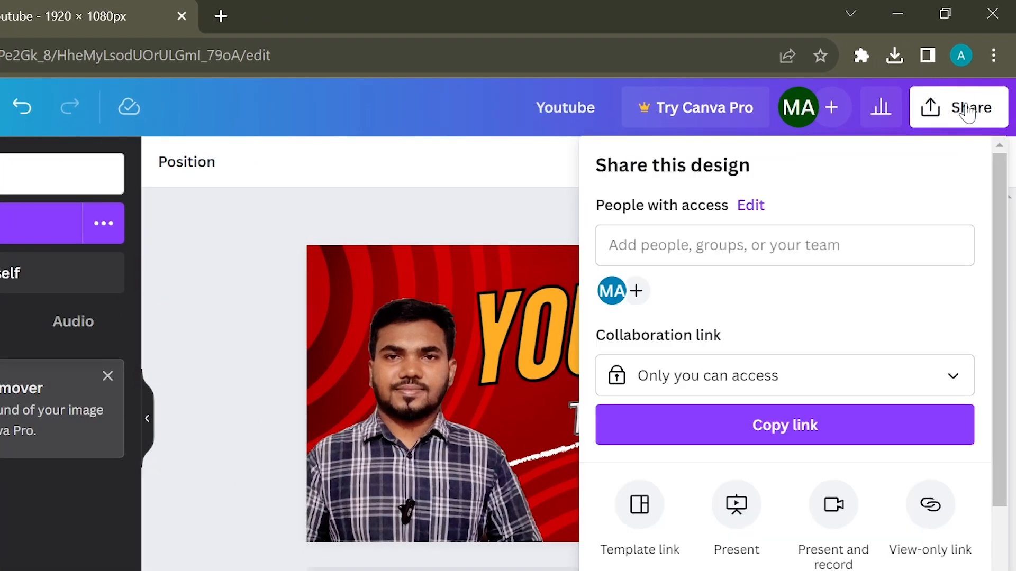
{"action": "scroll", "coordinate": [721, 426], "scroll_direction": "down", "scroll_amount": 3}
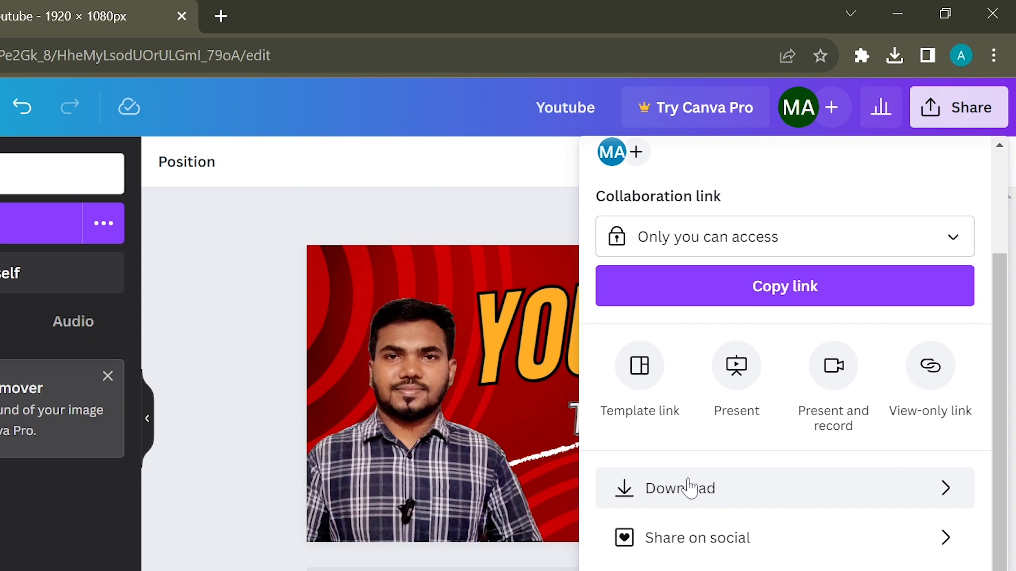
{"action": "left_click", "coordinate": [688, 491]}
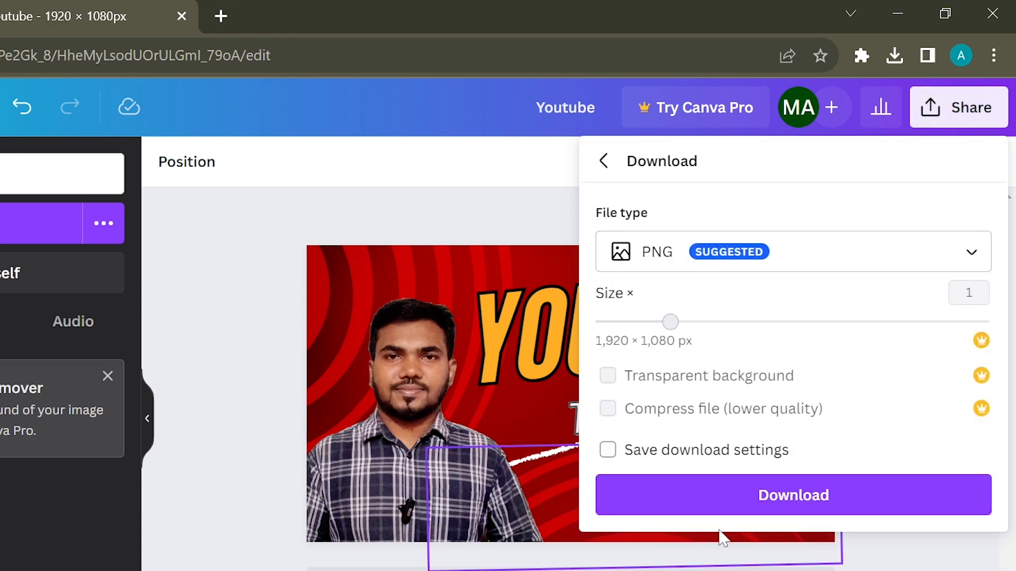
{"action": "left_click", "coordinate": [793, 496]}
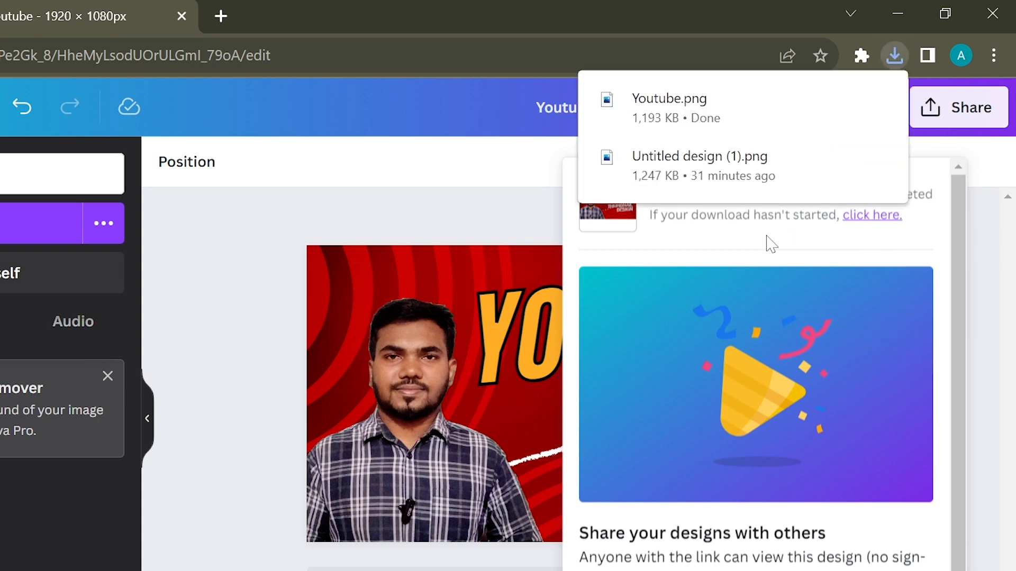
{"action": "left_click", "coordinate": [708, 115]}
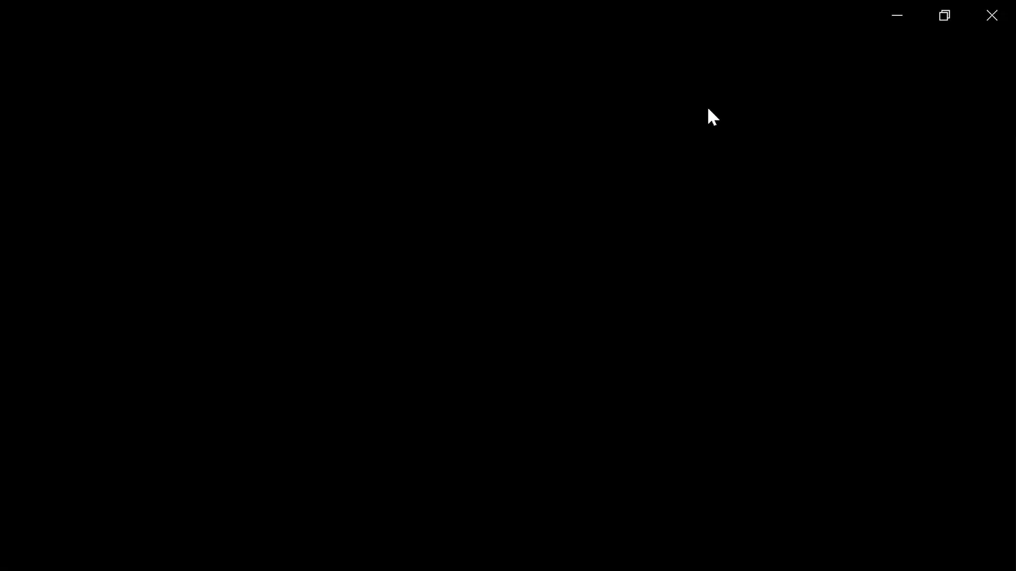